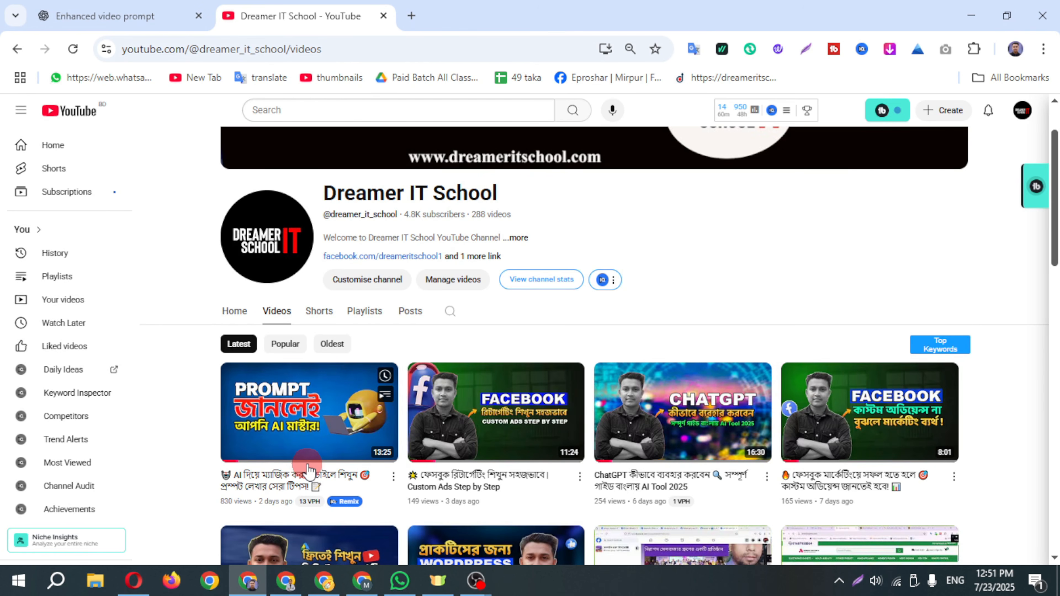
# Step: Open Gemini in the other Chrome profile window and turn on its video generation mode
pyautogui.click(321, 580)
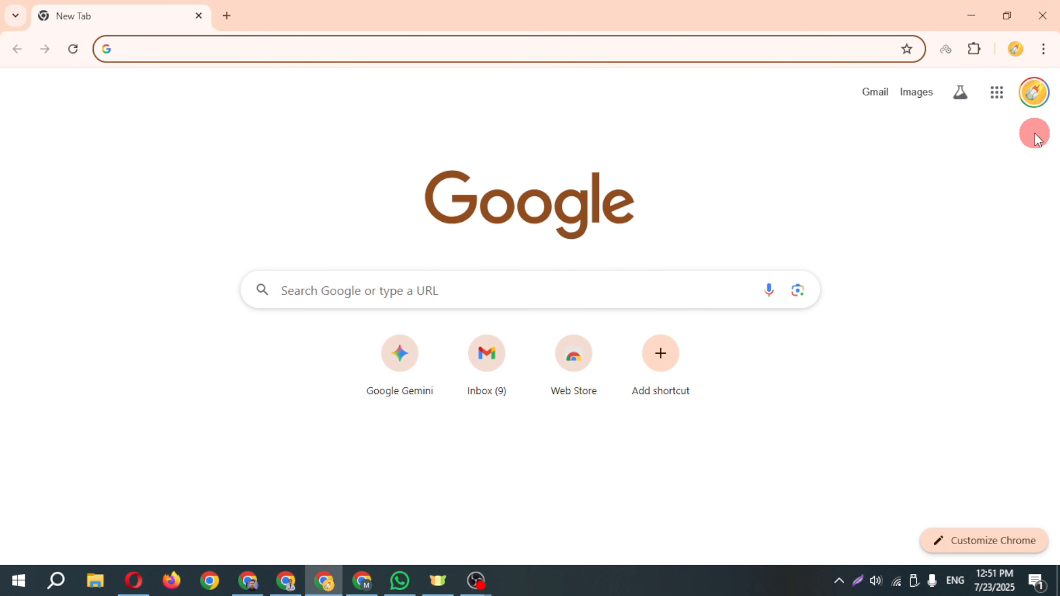
pyautogui.click(639, 296)
pyautogui.write('g')
pyautogui.press('Return')
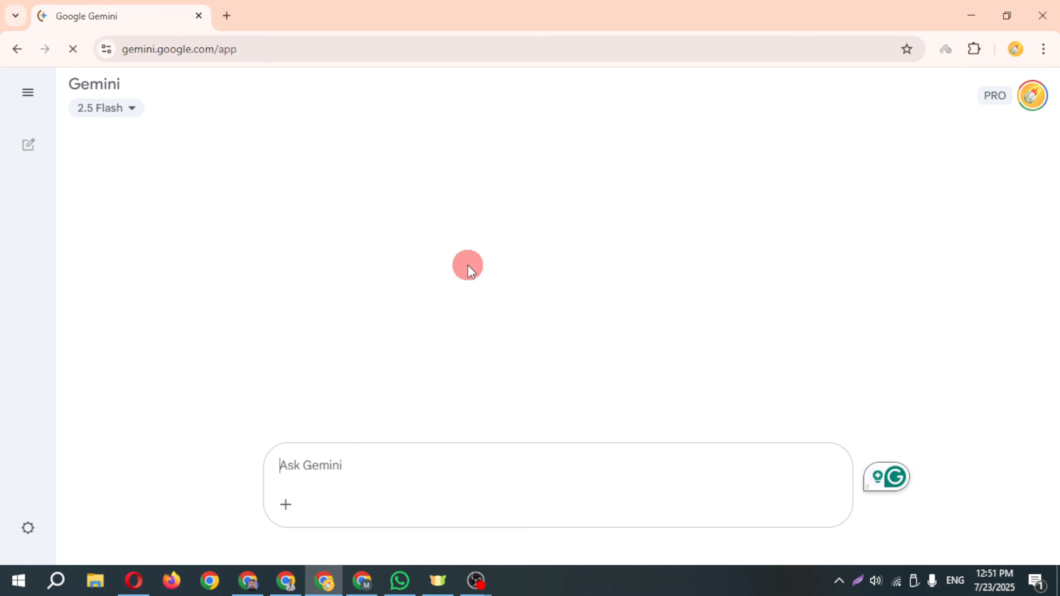
pyautogui.click(344, 509)
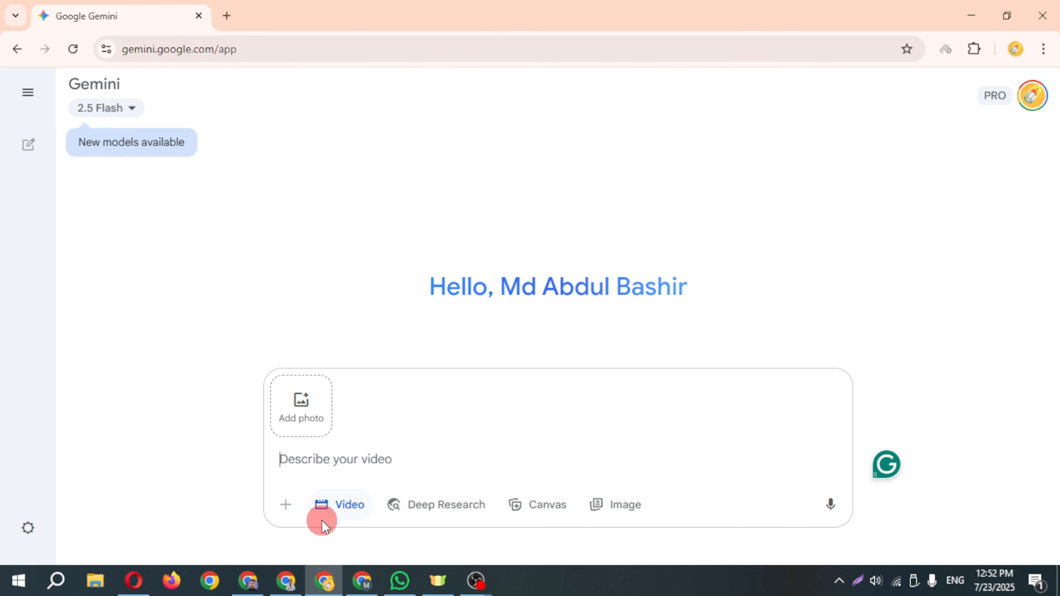
# Step: Copy the English prompt and its Bengali dialogue from the "Enhanced video prompt" chat in ChatGPT
pyautogui.click(248, 581)
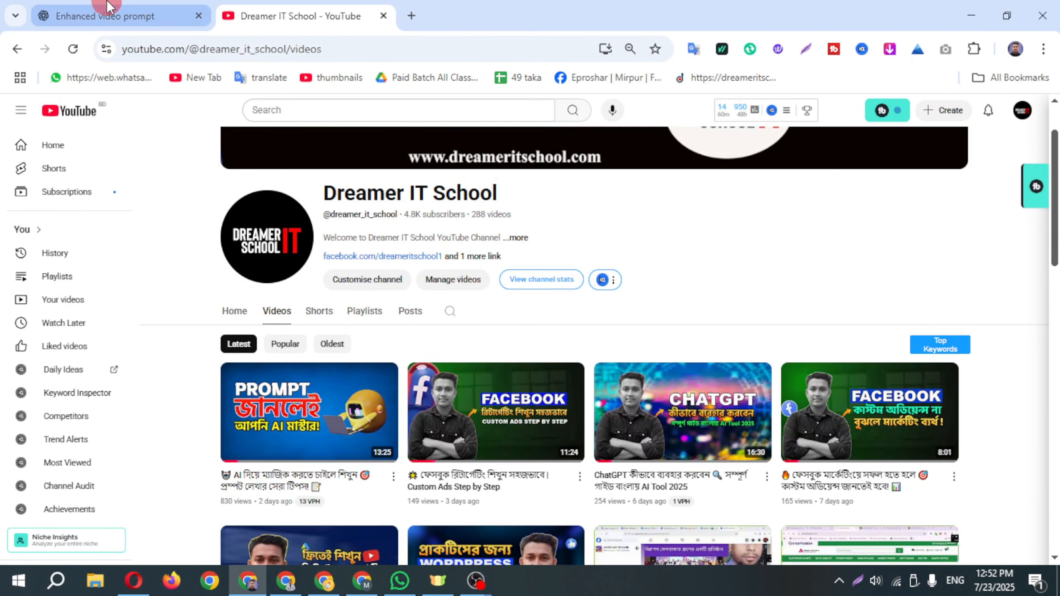
pyautogui.click(104, 12)
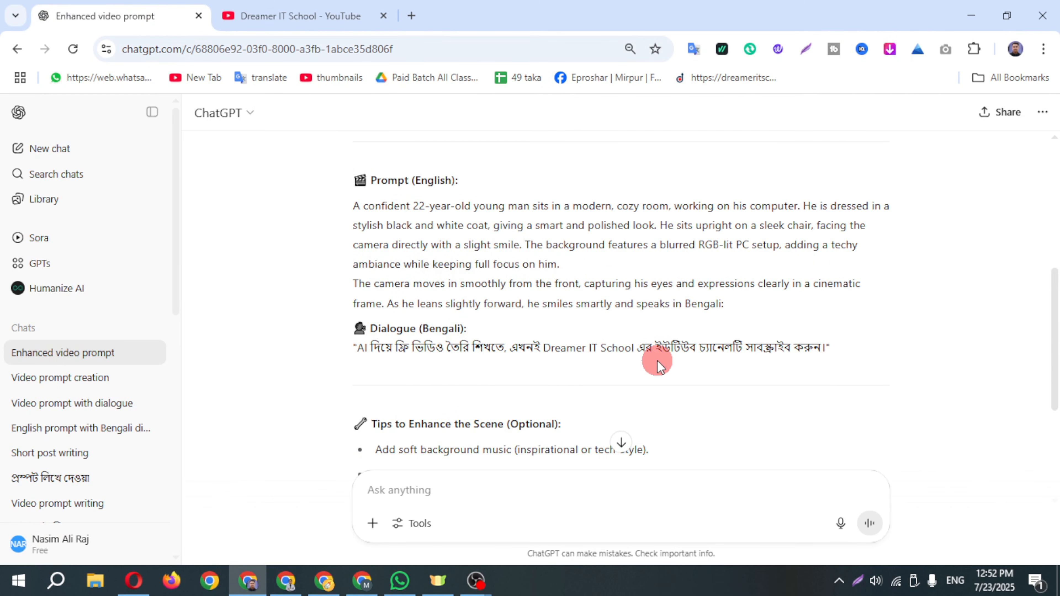
pyautogui.moveTo(350, 206); pyautogui.dragTo(821, 350)
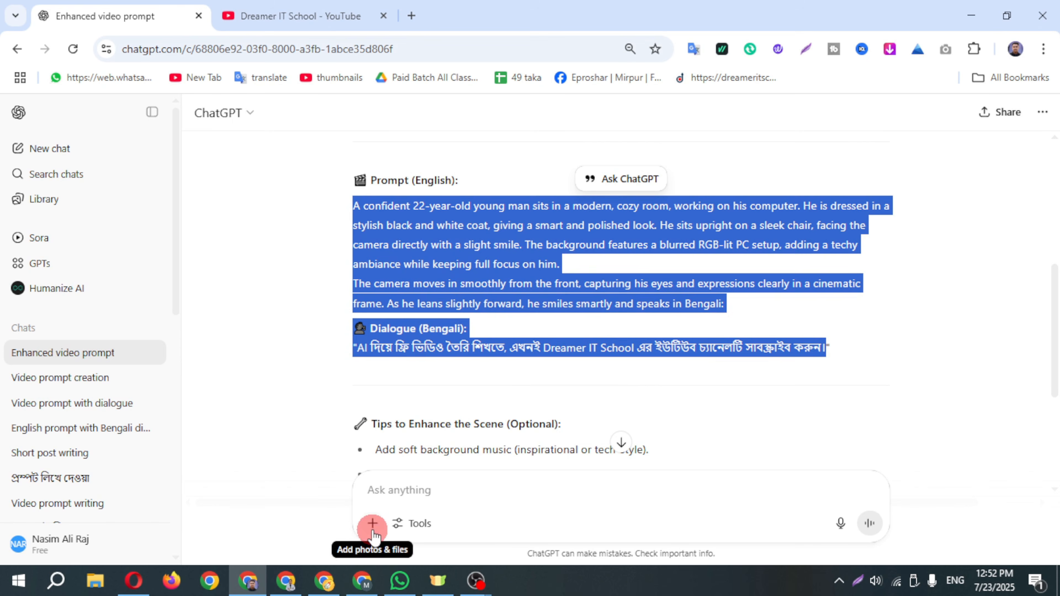
# Step: Switch to Gemini, paste the copied scene and dialogue as the video description, and submit it for generation
pyautogui.hotkey('alt', 'Tab')
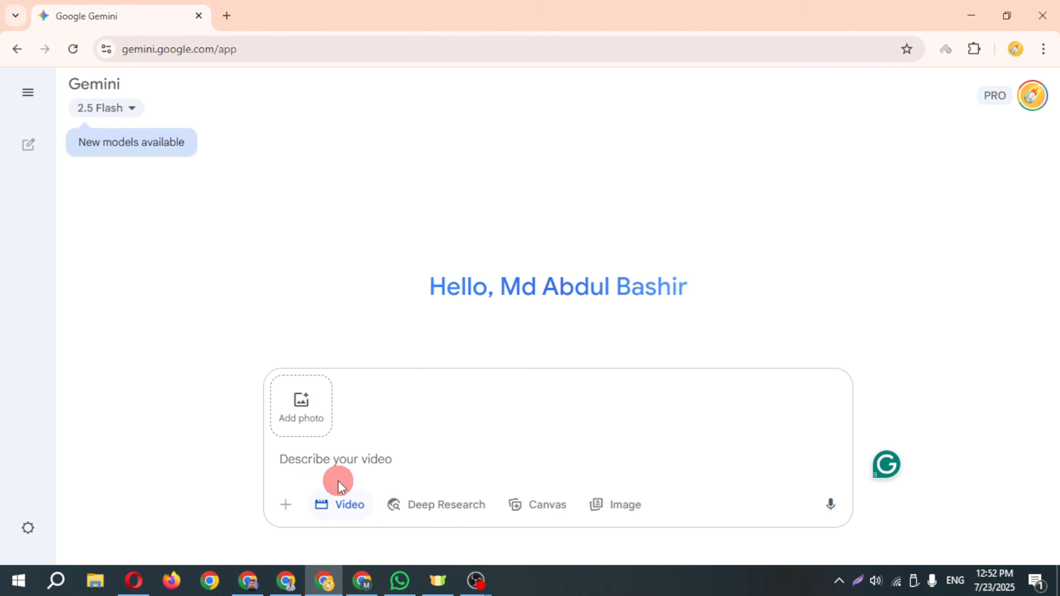
pyautogui.click(339, 482)
pyautogui.hotkey('ctrl', 'v')
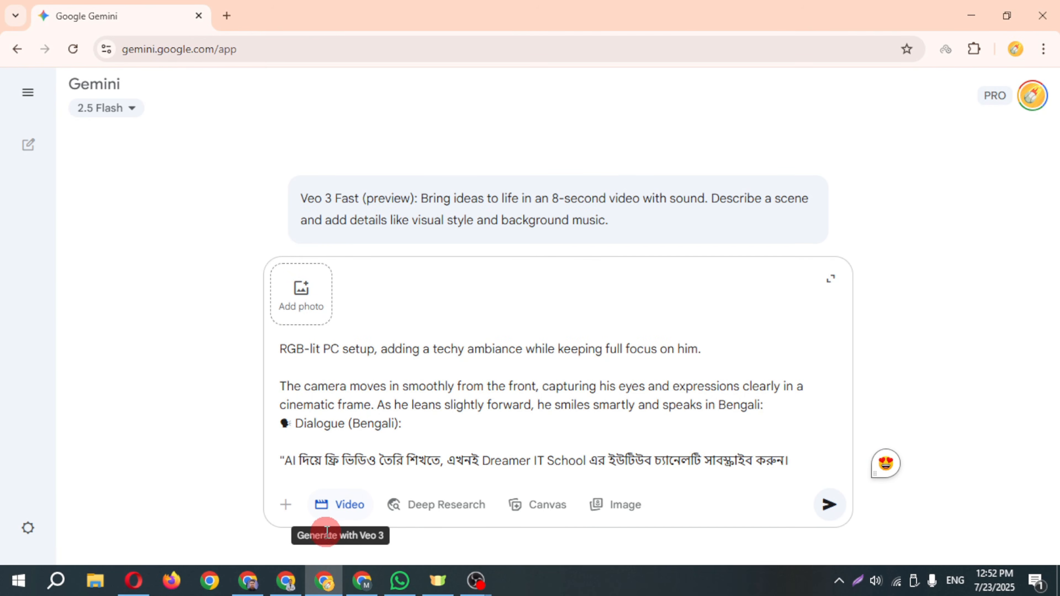
pyautogui.click(829, 504)
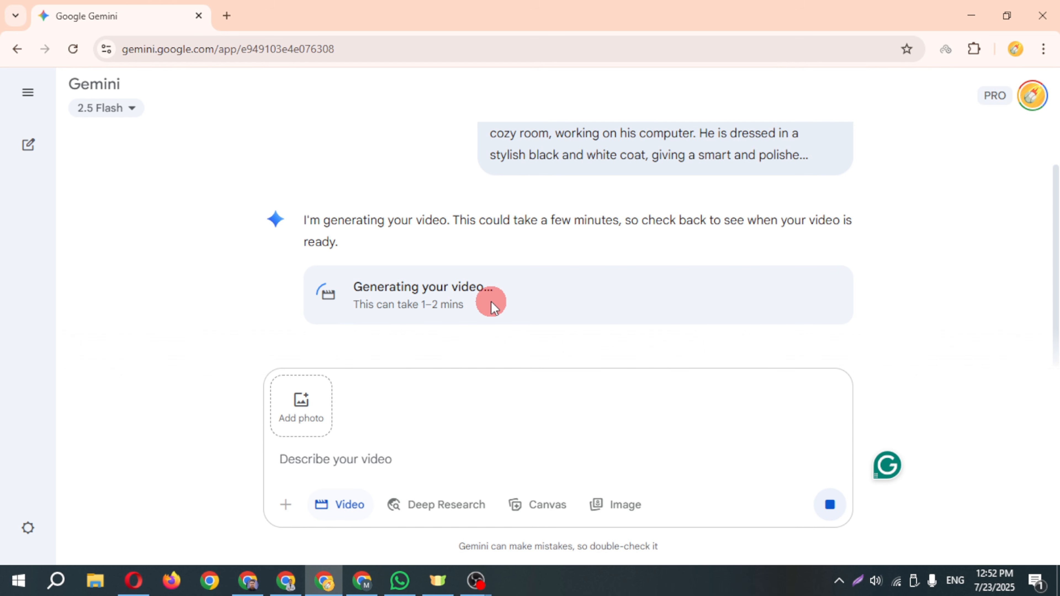
# Step: Expand the submitted prompt and review its full text and the video generation progress
pyautogui.scroll(1, 712, 238)
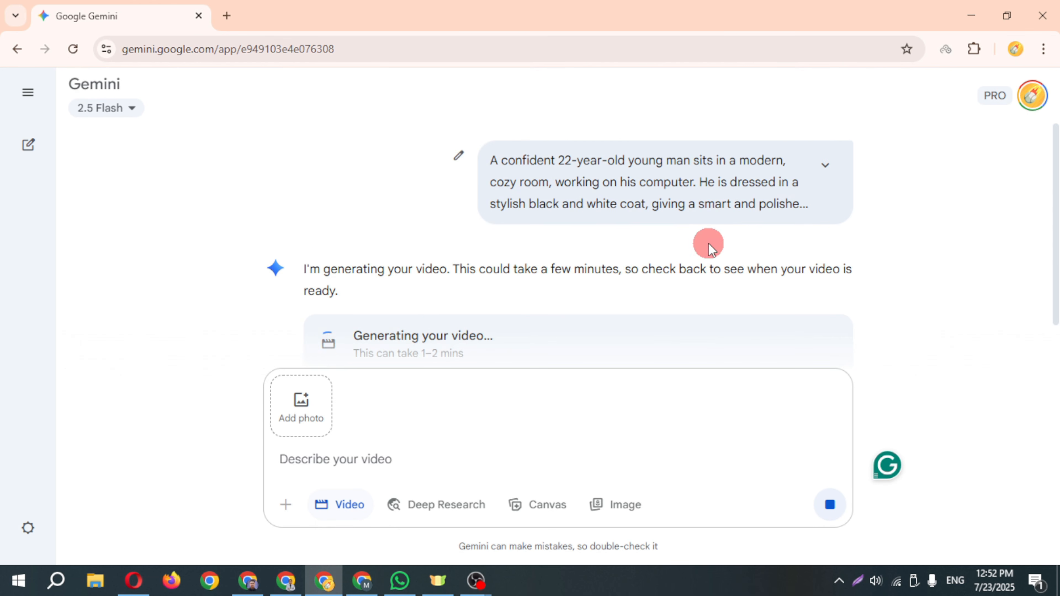
pyautogui.scroll(-1, 435, 327)
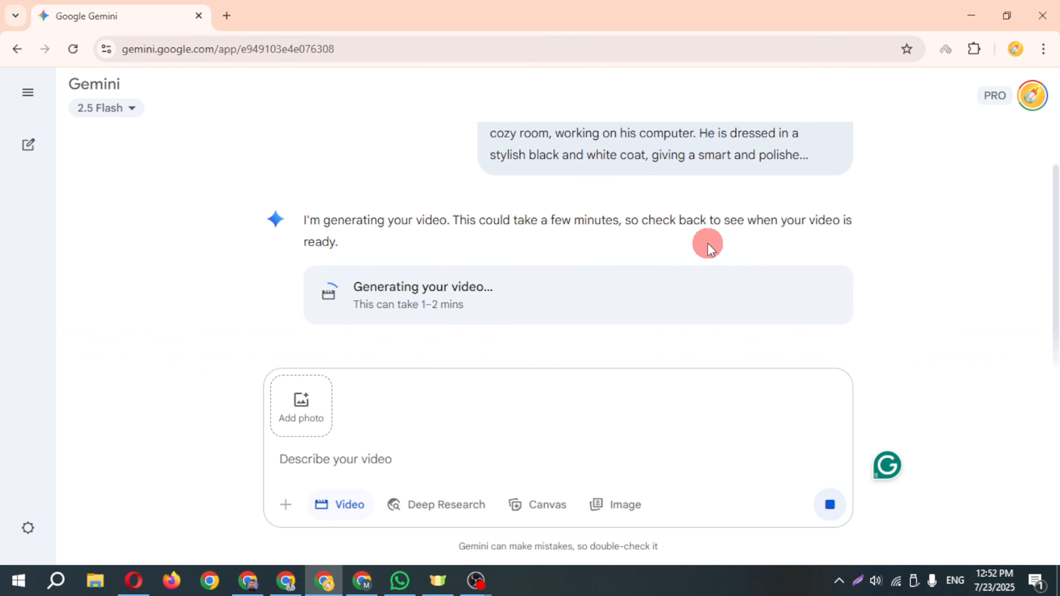
pyautogui.scroll(1, 793, 200)
pyautogui.click(824, 167)
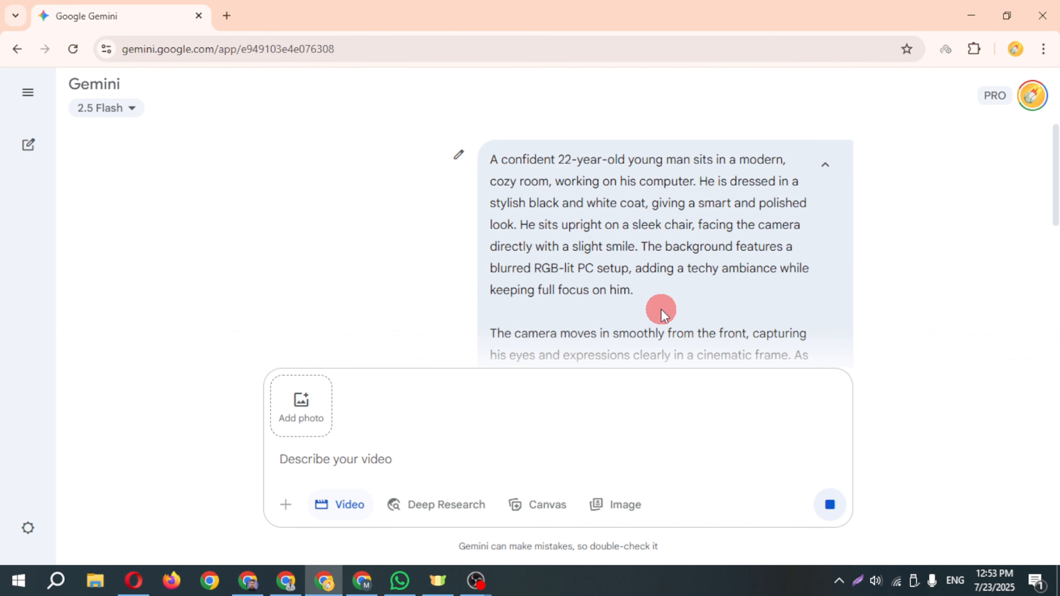
pyautogui.scroll(-2, 642, 311)
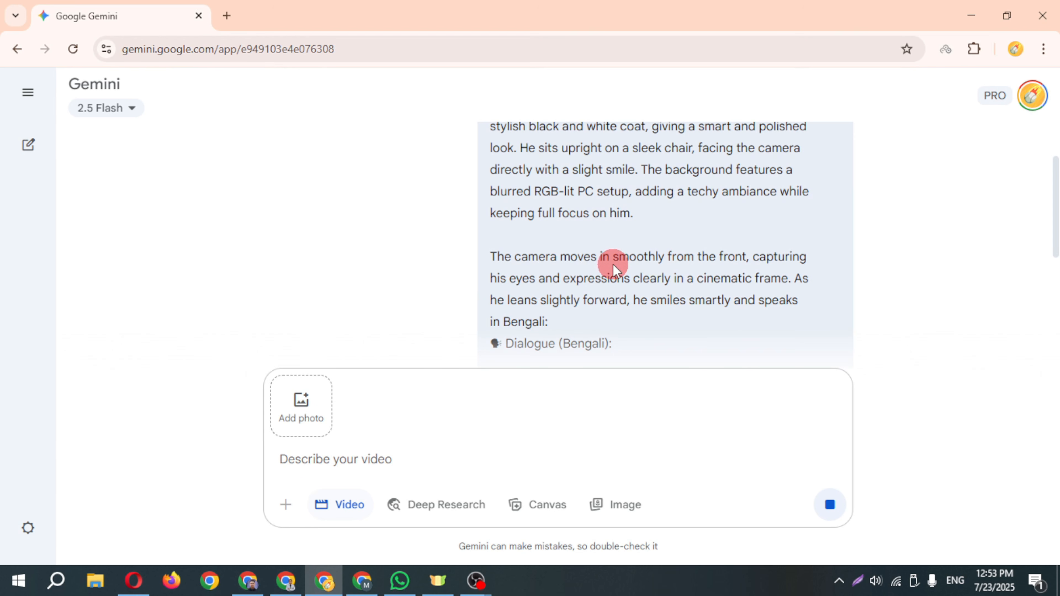
pyautogui.scroll(-2, 668, 261)
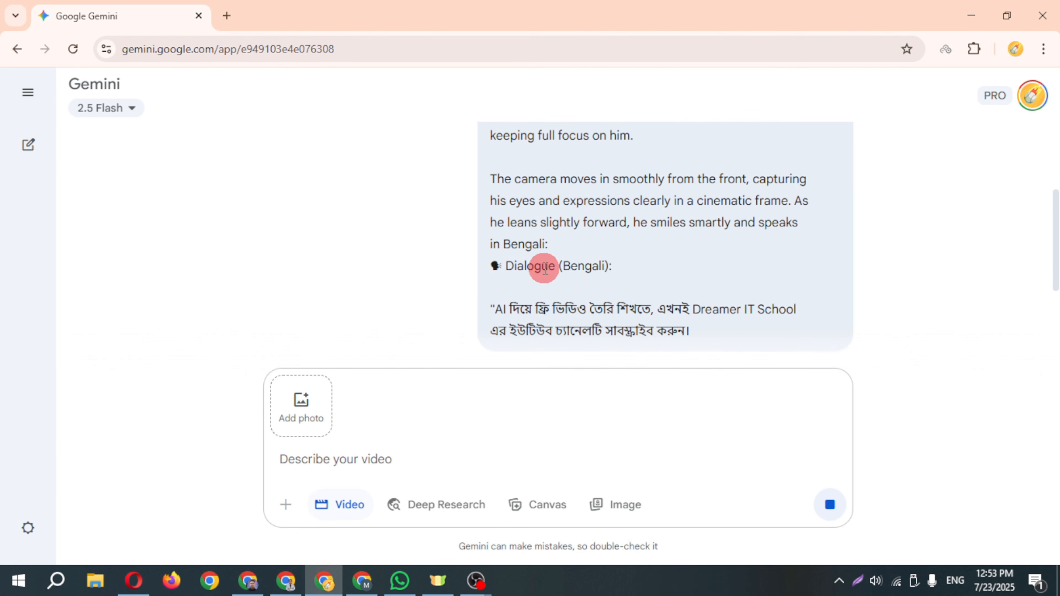
pyautogui.scroll(-2, 575, 254)
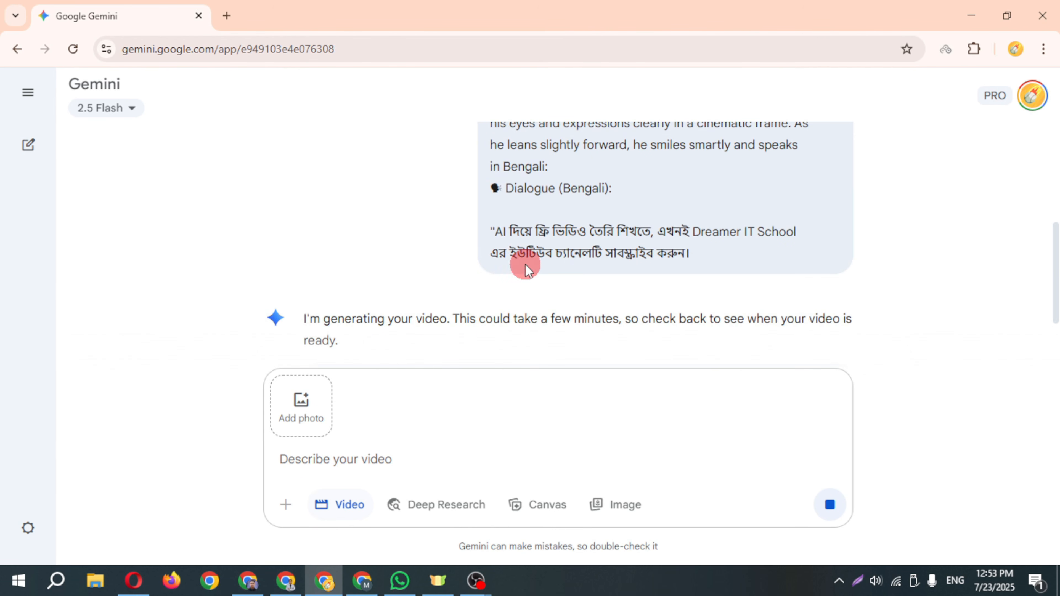
pyautogui.scroll(-2, 505, 222)
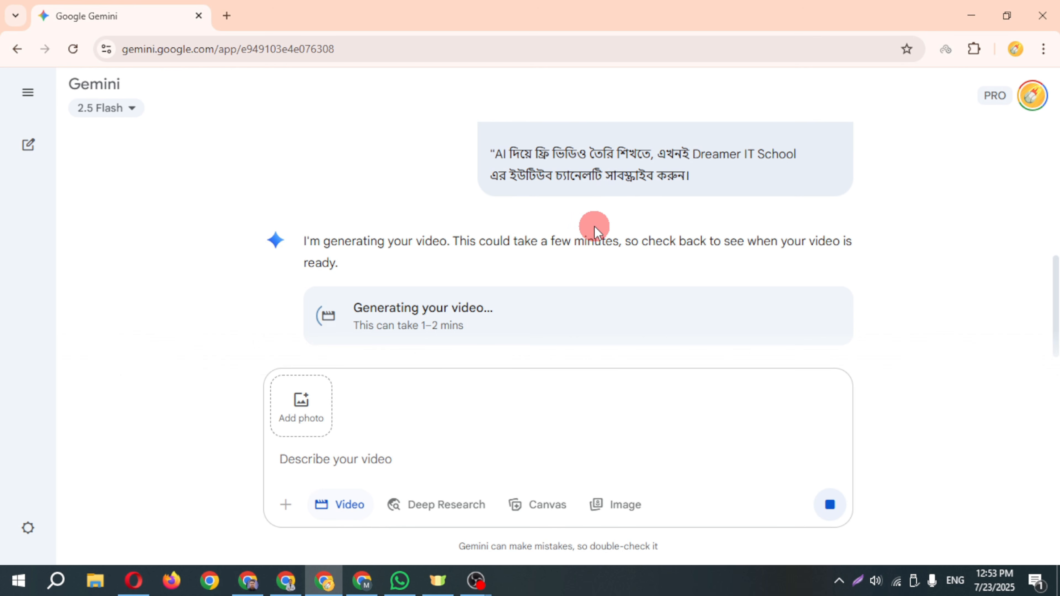
pyautogui.scroll(-1, 594, 217)
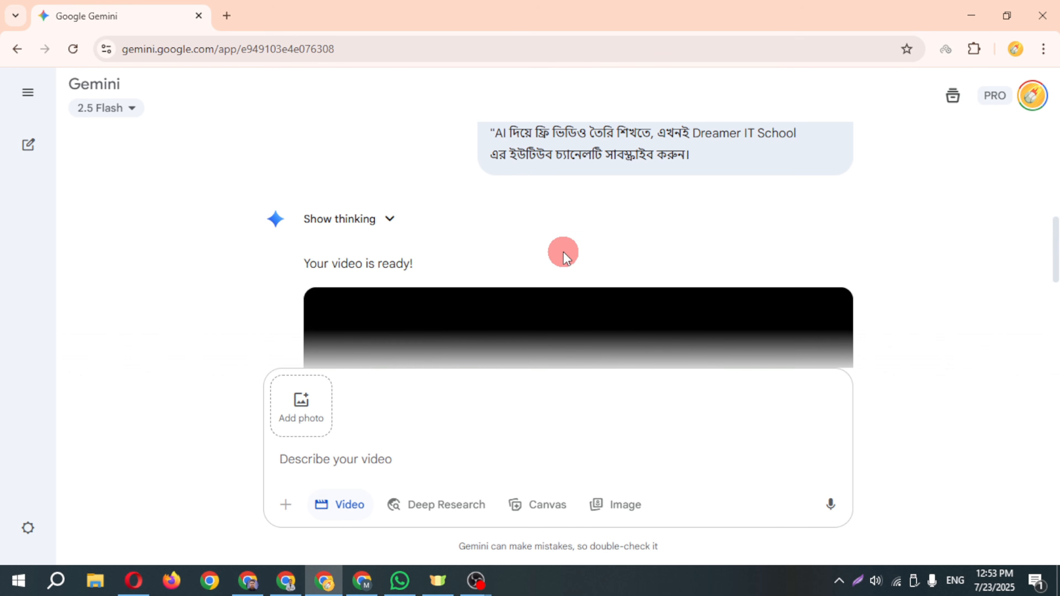
# Step: Play the generated video of the young man in the Gemini reply and look over the response
pyautogui.scroll(-3, 562, 252)
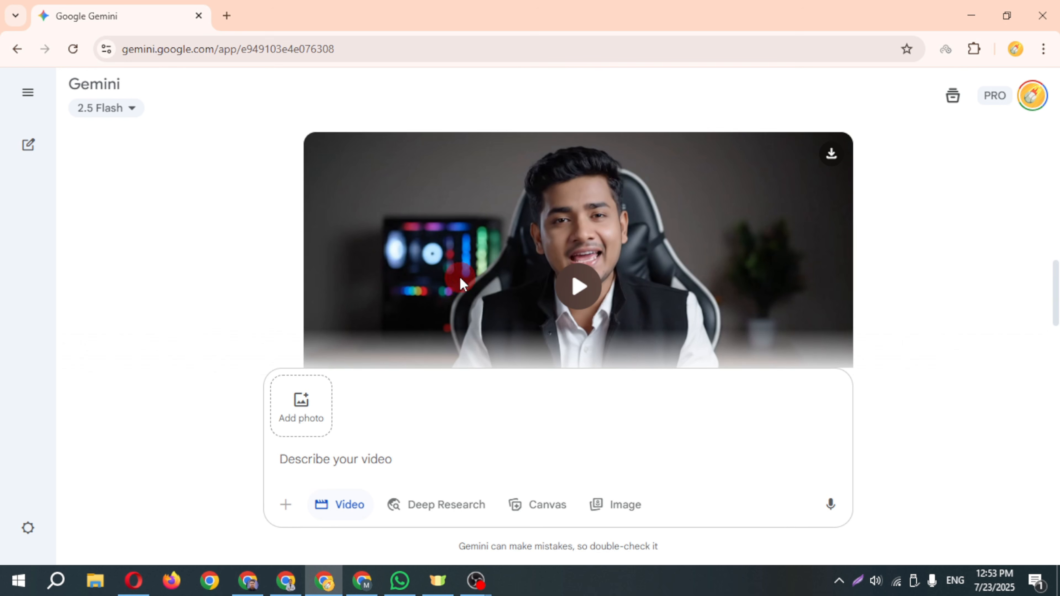
pyautogui.click(580, 292)
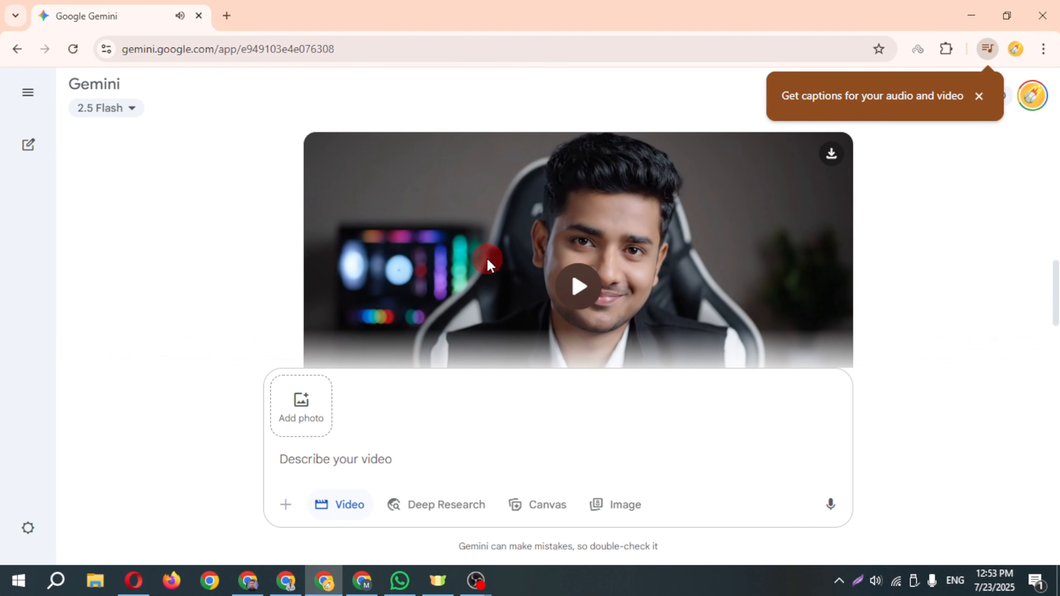
pyautogui.scroll(-2, 388, 273)
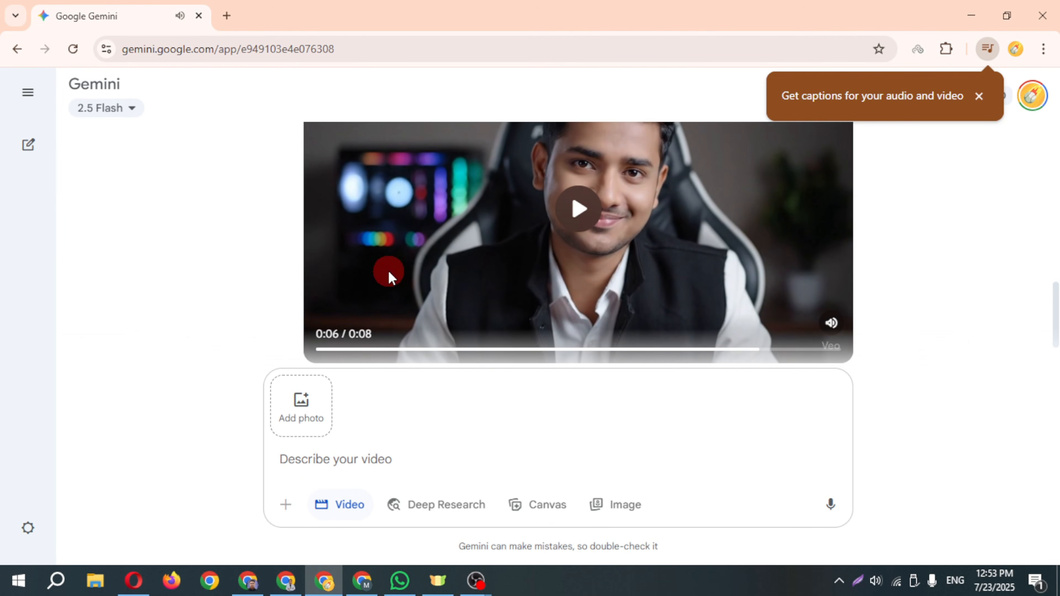
pyautogui.scroll(-2, 429, 256)
pyautogui.scroll(6, 480, 250)
pyautogui.scroll(-6, 518, 245)
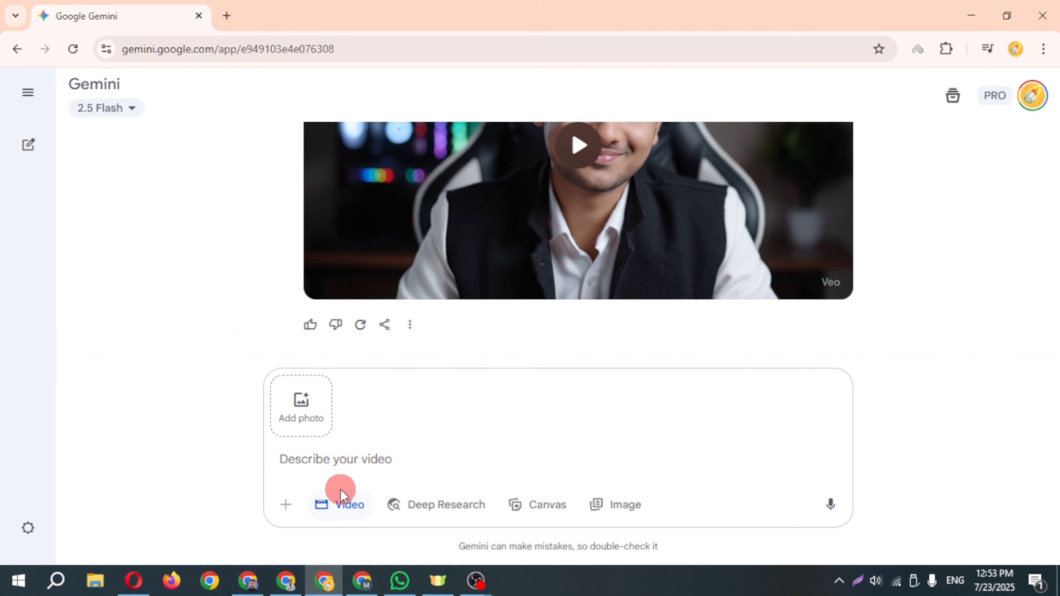
# Step: Switch to ChatGPT and request more video prompts with the message "few prompt"
pyautogui.click(264, 578)
pyautogui.click(493, 489)
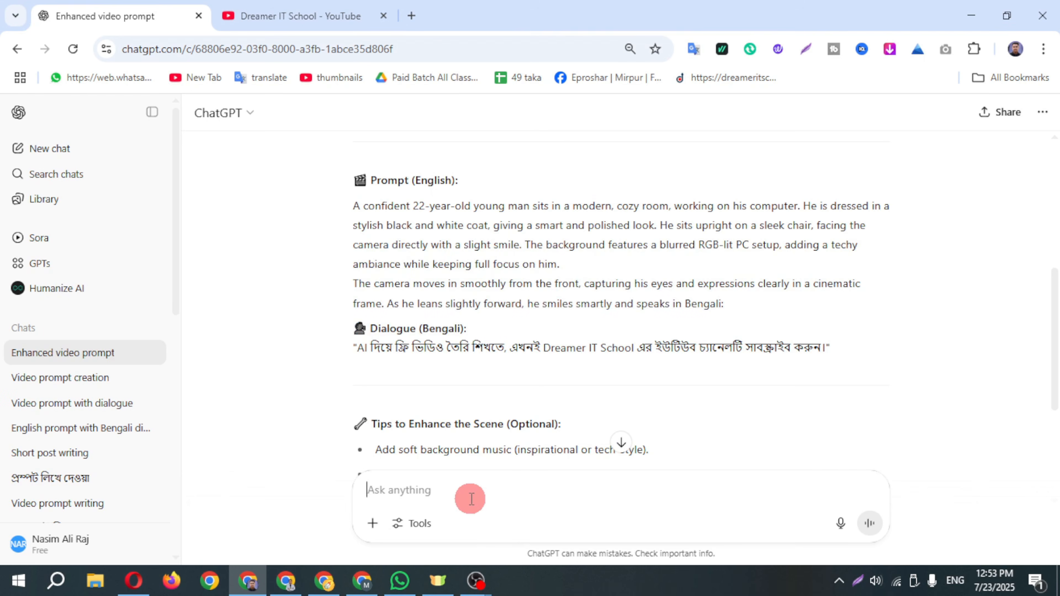
pyautogui.scroll(-2, 533, 376)
pyautogui.scroll(-3, 534, 376)
pyautogui.write('few')
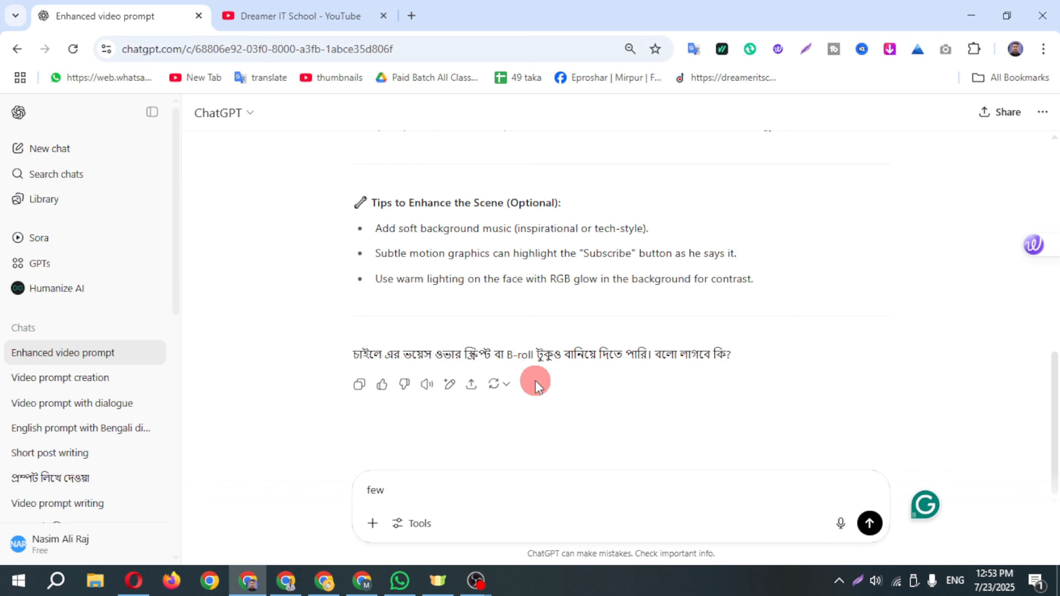
pyautogui.write(' prompt')
pyautogui.press('Return')
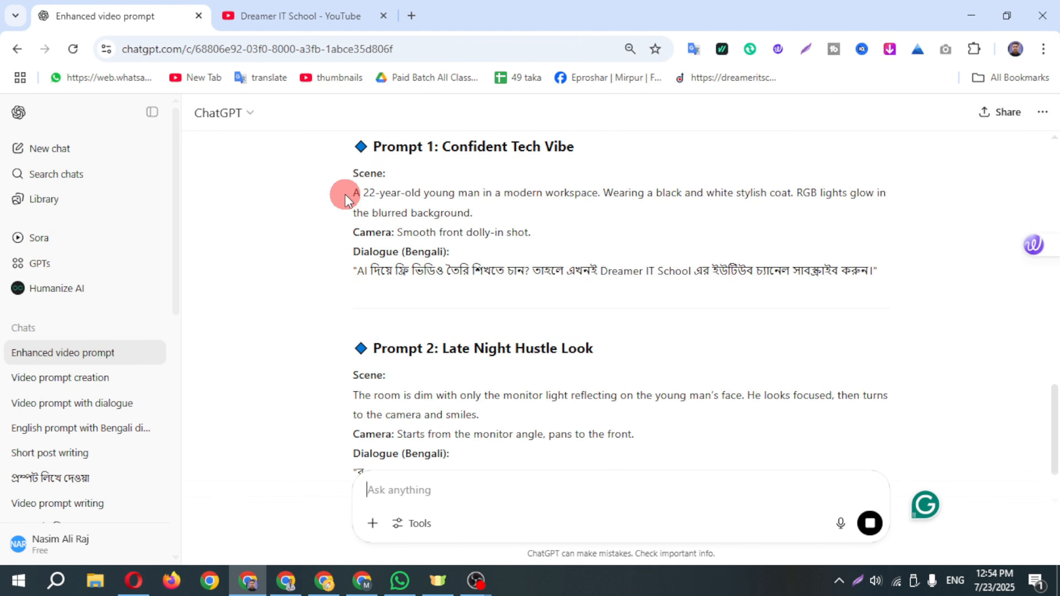
# Step: Copy the scene description, camera note and Bengali dialogue of "Prompt 1: Confident Tech Vibe"
pyautogui.moveTo(343, 192); pyautogui.dragTo(657, 215)
pyautogui.scroll(-2, 647, 203)
pyautogui.scroll(3, 590, 295)
pyautogui.click(487, 284)
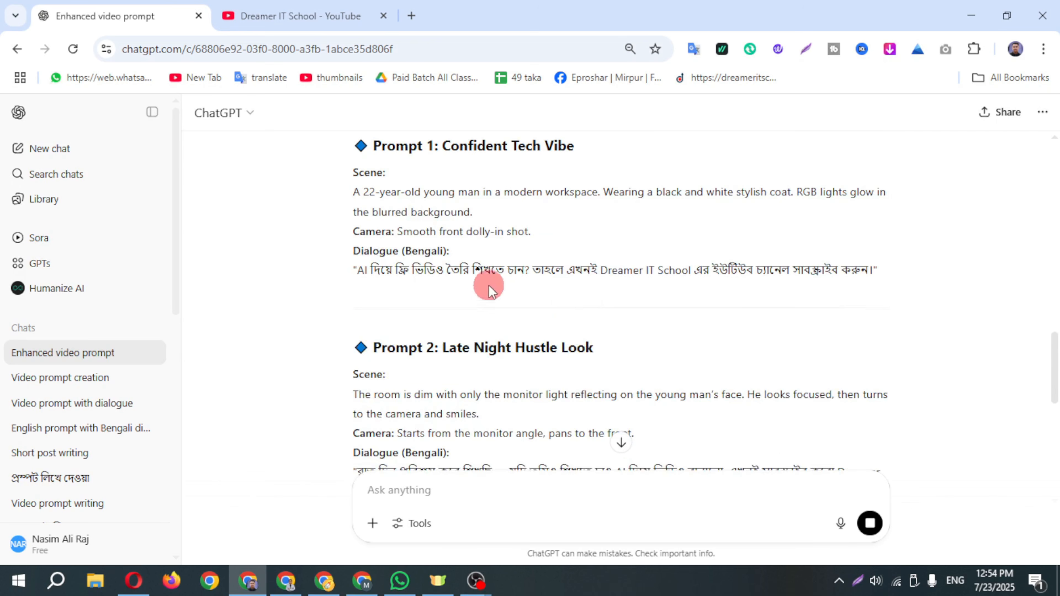
pyautogui.scroll(4, 332, 355)
pyautogui.moveTo(346, 348); pyautogui.dragTo(875, 469)
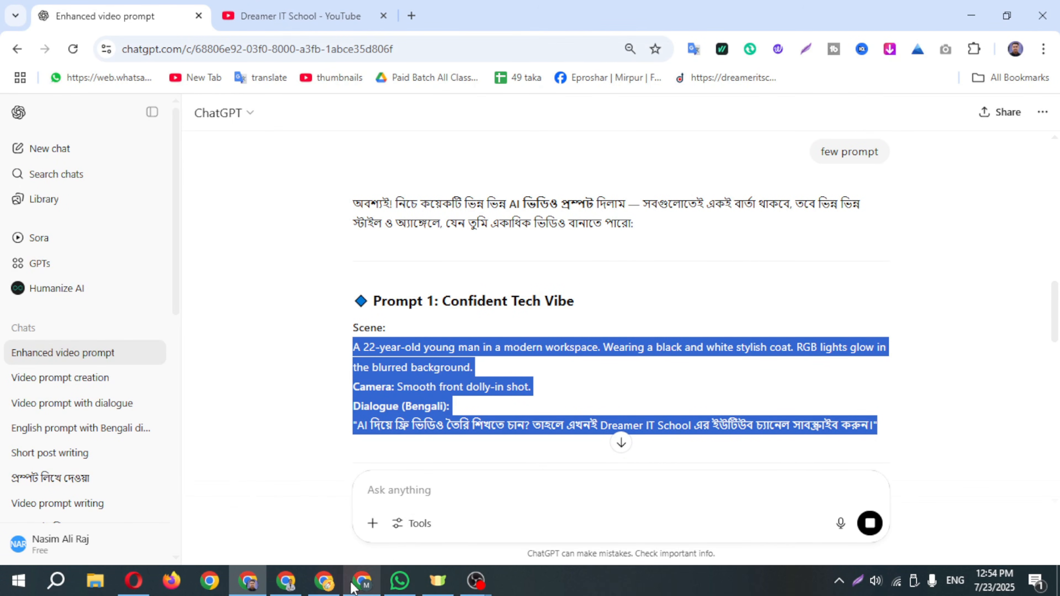
# Step: Switch to Gemini and submit the copied Confident Tech Vibe text as a second video description
pyautogui.click(324, 581)
pyautogui.click(398, 462)
pyautogui.hotkey('ctrl', 'v')
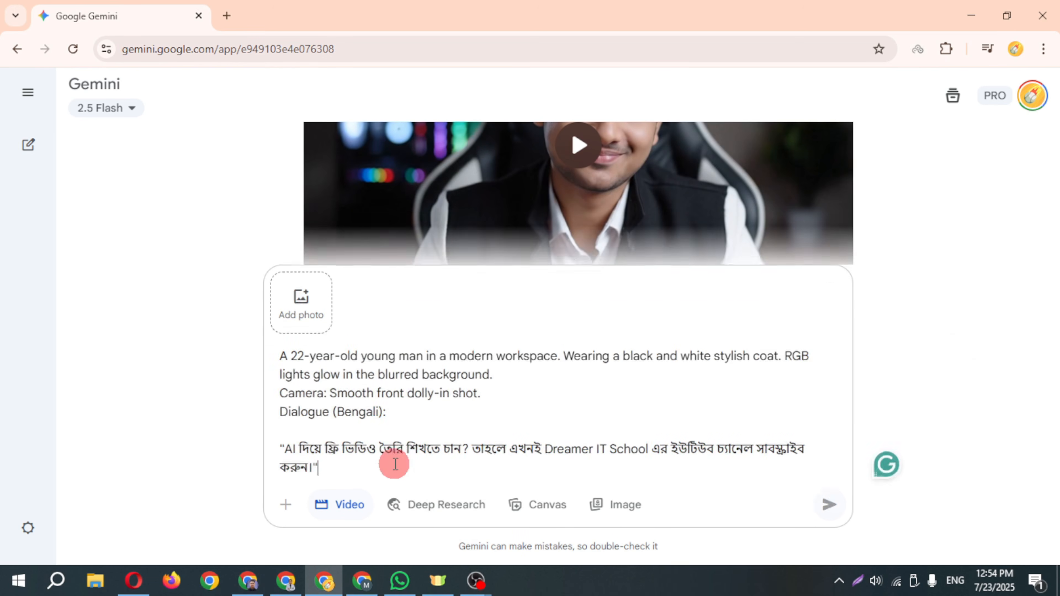
pyautogui.press('Return')
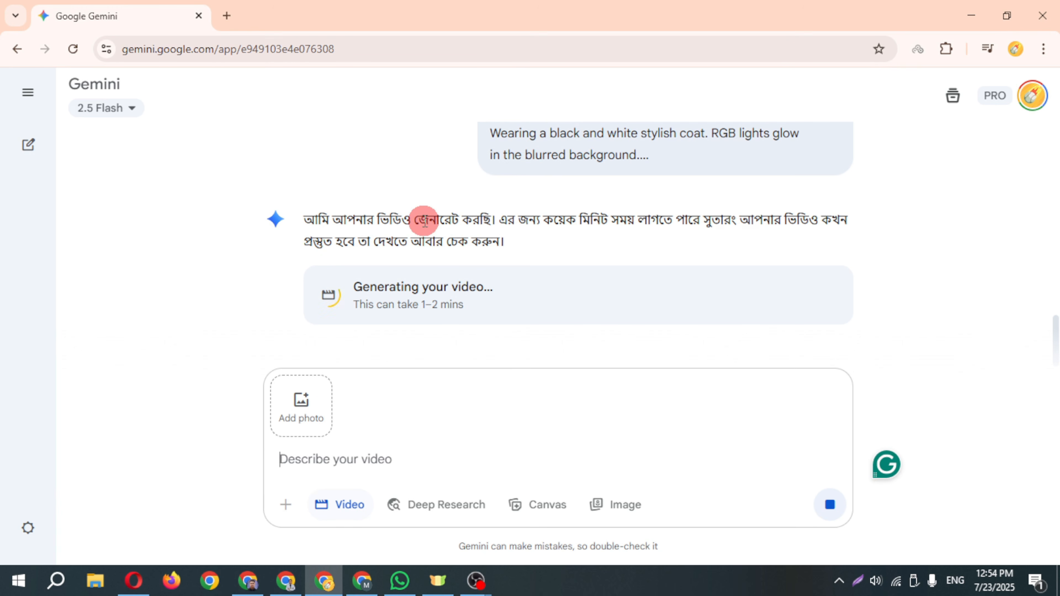
# Step: Search Google for "google vids" in a new tab and open the Google Workspace Vids product page
pyautogui.click(226, 15)
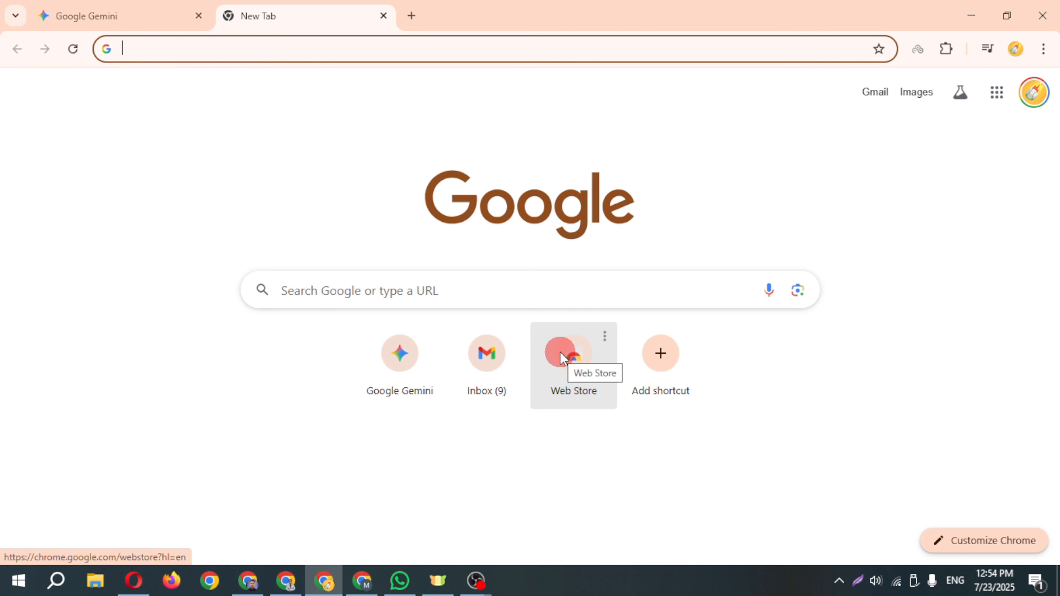
pyautogui.write('google')
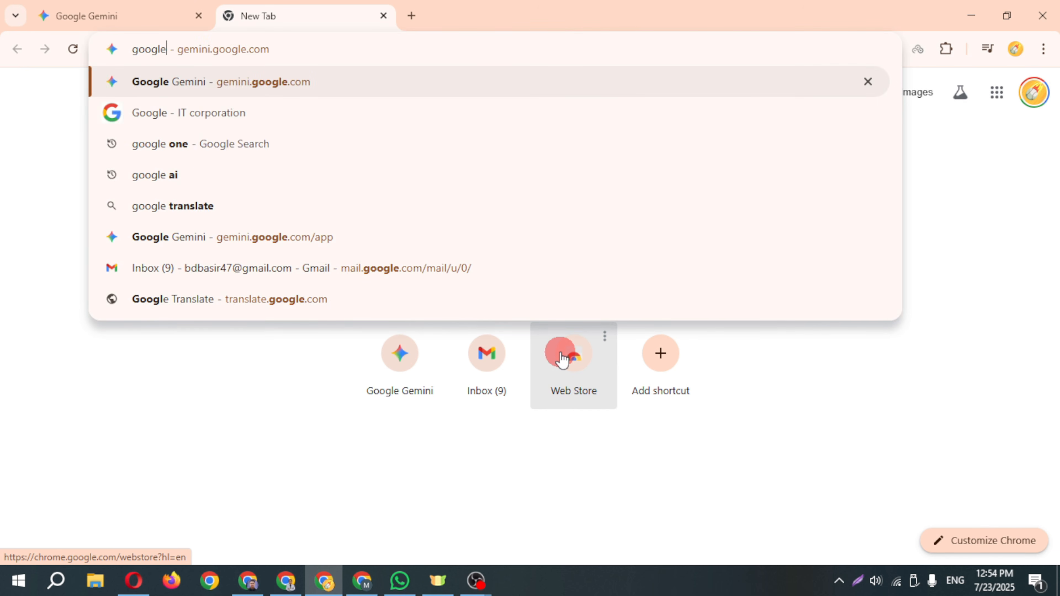
pyautogui.write(' vid')
pyautogui.press('Return')
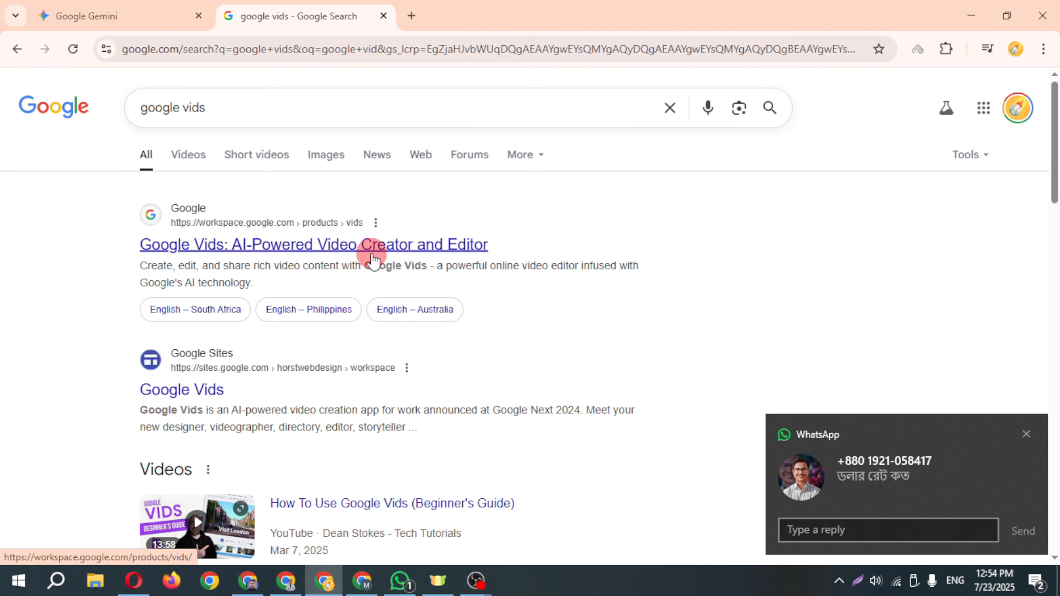
pyautogui.click(344, 246)
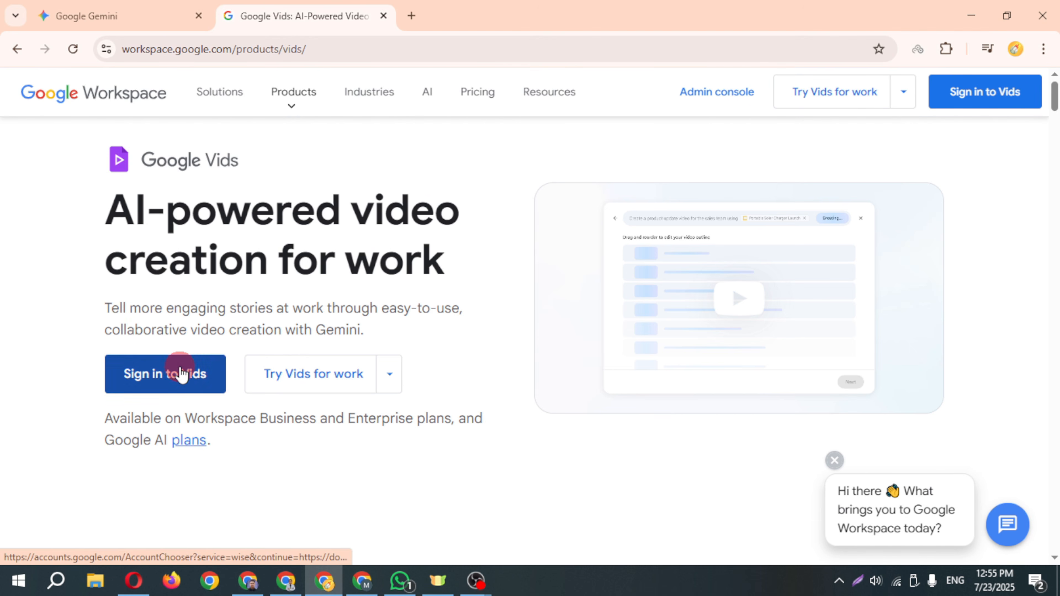
# Step: Sign in to Vids with the listed Google account and dismiss the introductory message
pyautogui.click(167, 374)
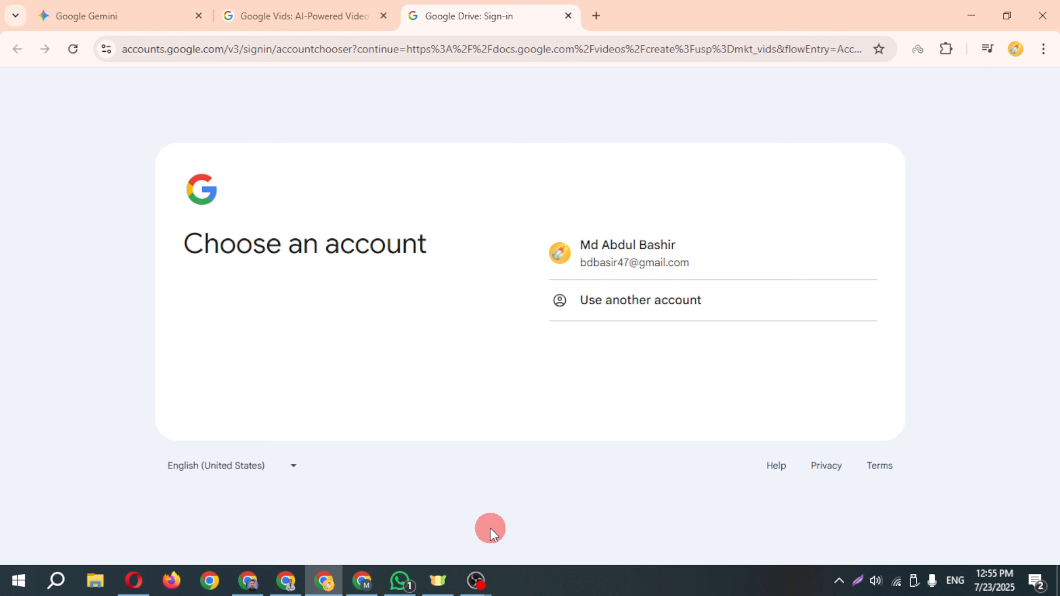
pyautogui.click(659, 268)
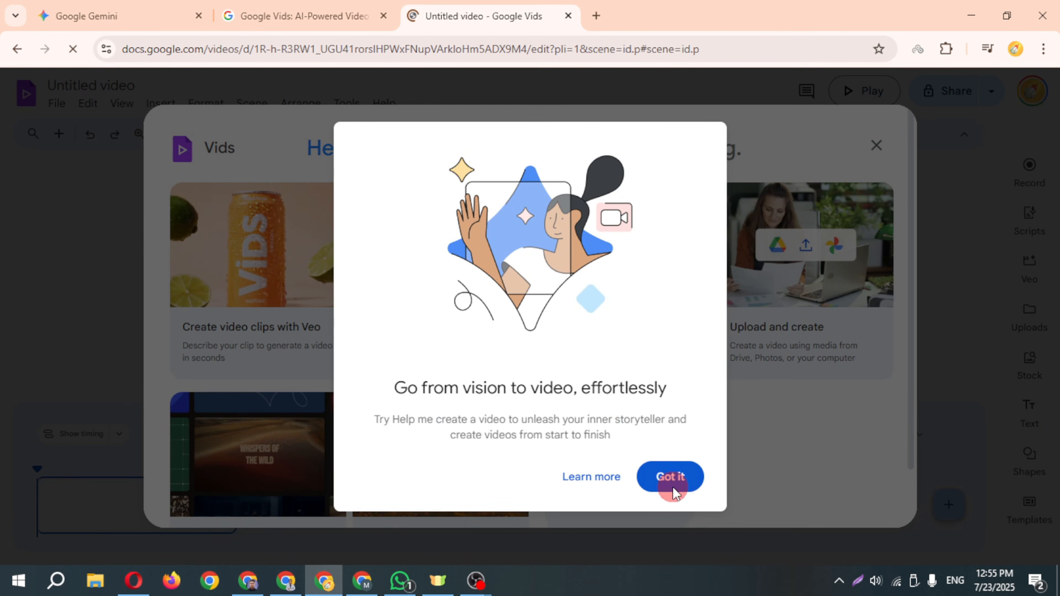
pyautogui.click(672, 488)
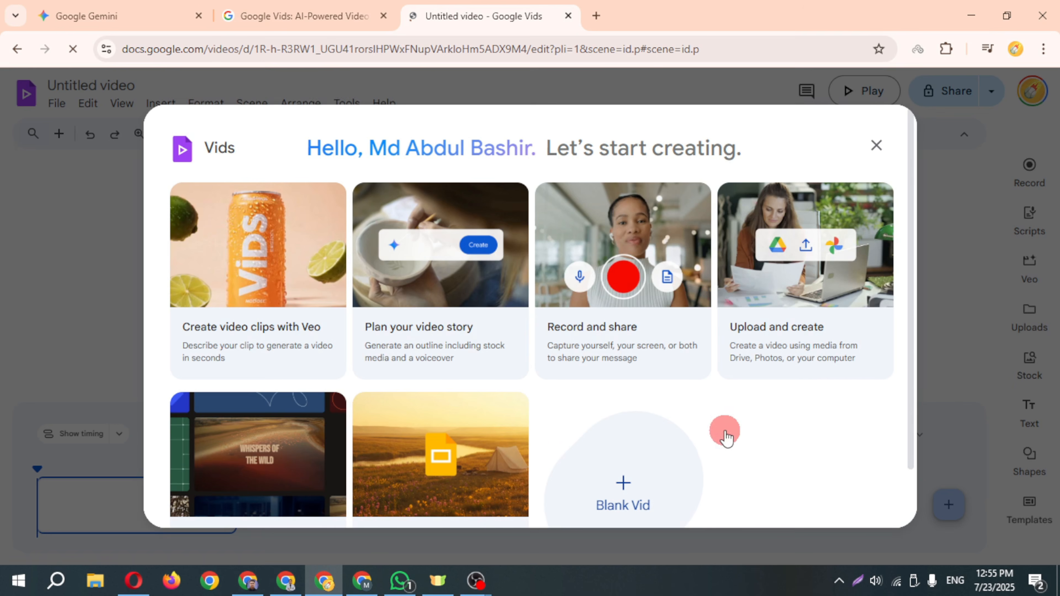
# Step: Dismiss the creation options dialog to work in the blank untitled video
pyautogui.click(878, 144)
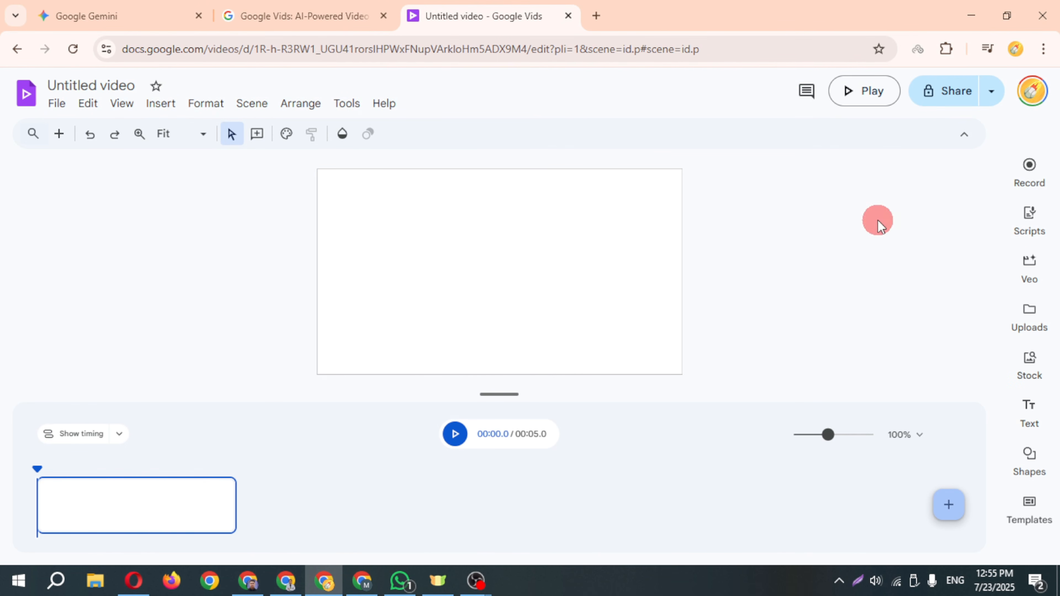
pyautogui.click(858, 582)
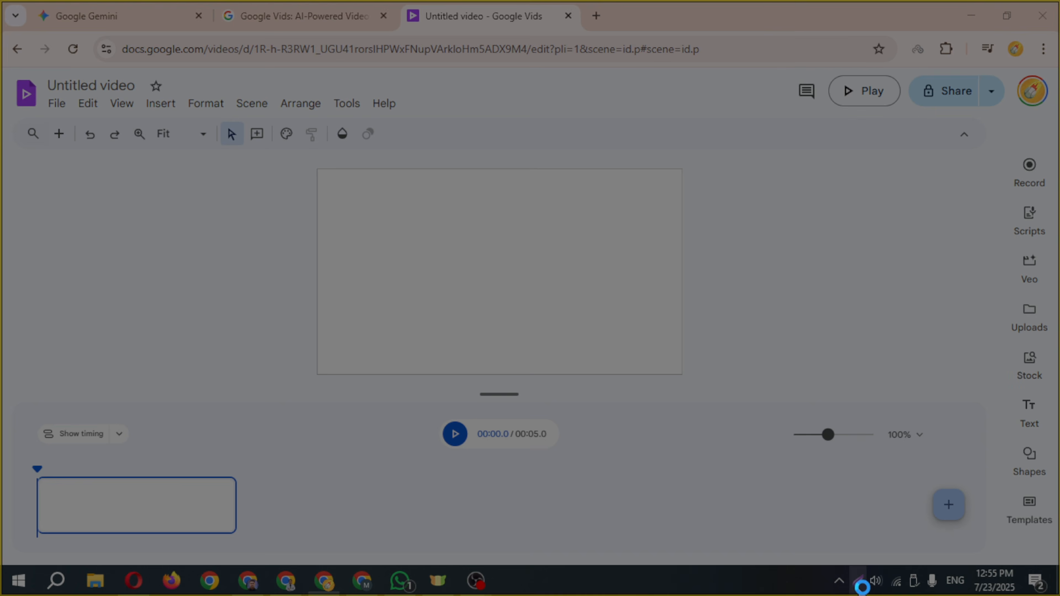
pyautogui.click(889, 555)
pyautogui.moveTo(567, 549)
pyautogui.mouseDown()
pyautogui.moveTo(1012, 300)
pyautogui.moveTo(1010, 278)
pyautogui.mouseUp()
pyautogui.click(1045, 581)
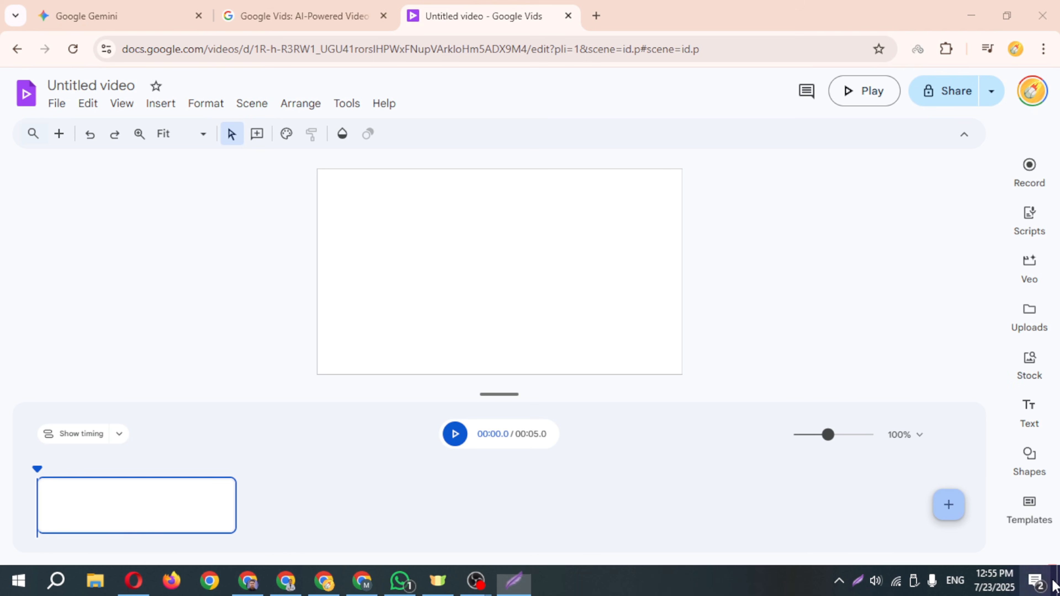
# Step: Open the Veo AI video clip generator and choose the Veo 3 (Preview) model
pyautogui.click(1032, 270)
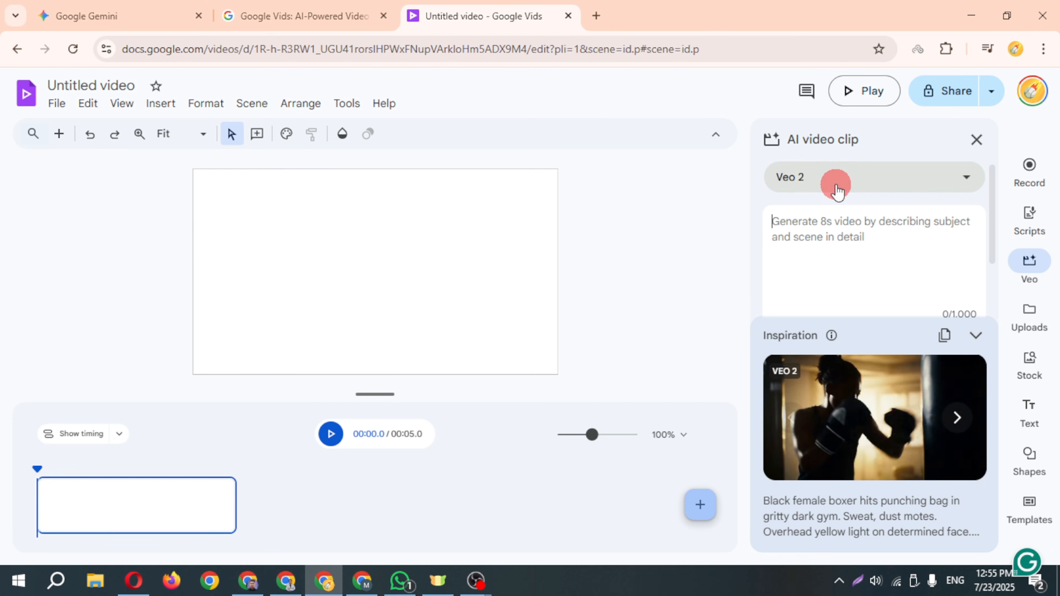
pyautogui.click(829, 186)
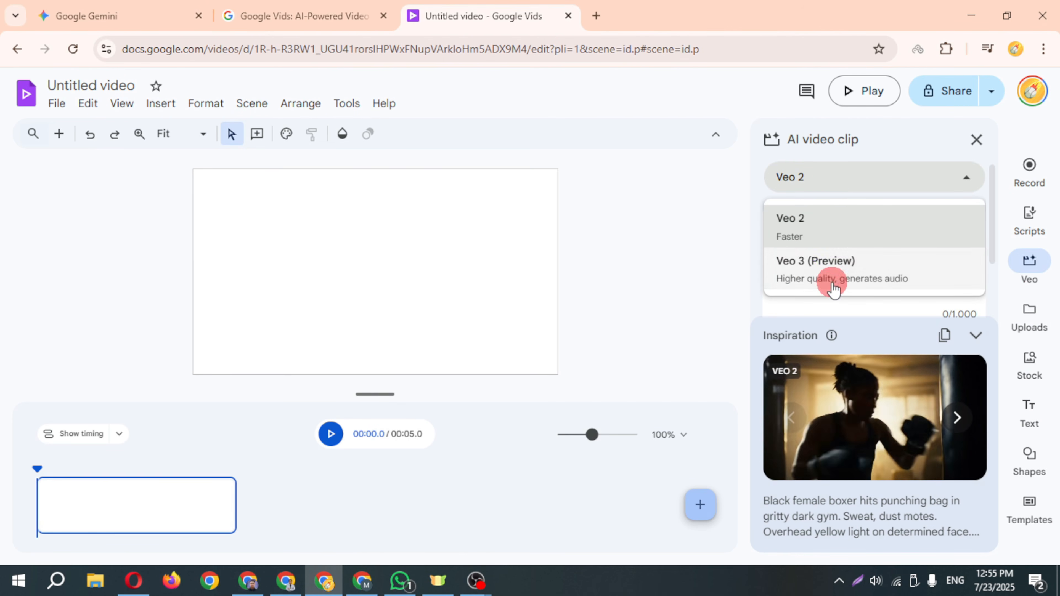
pyautogui.click(805, 270)
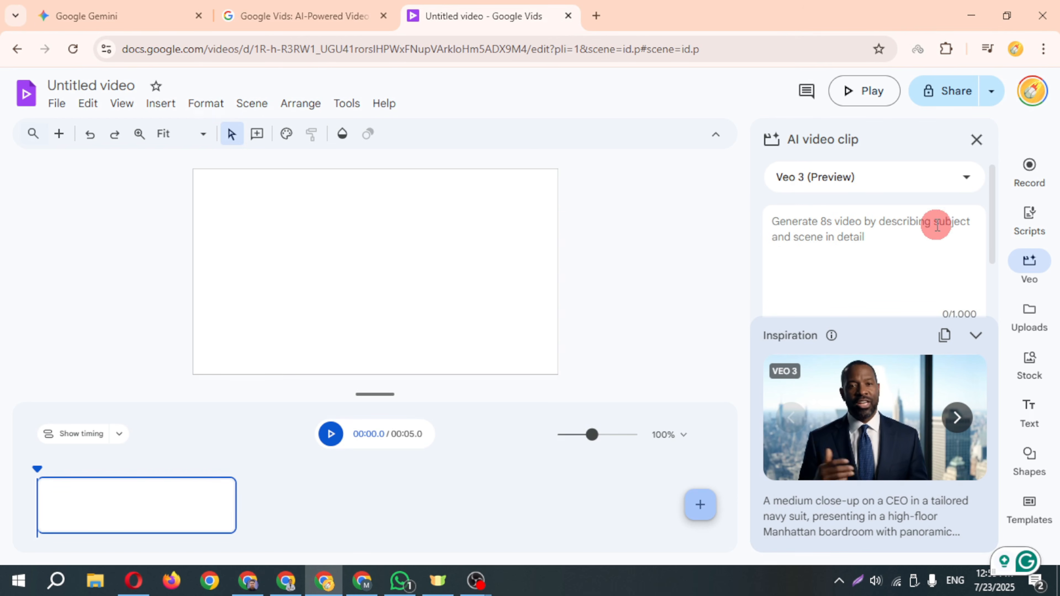
# Step: Switch to ChatGPT and copy the "Prompt (English)" scene description together with its Bengali dialogue
pyautogui.click(247, 583)
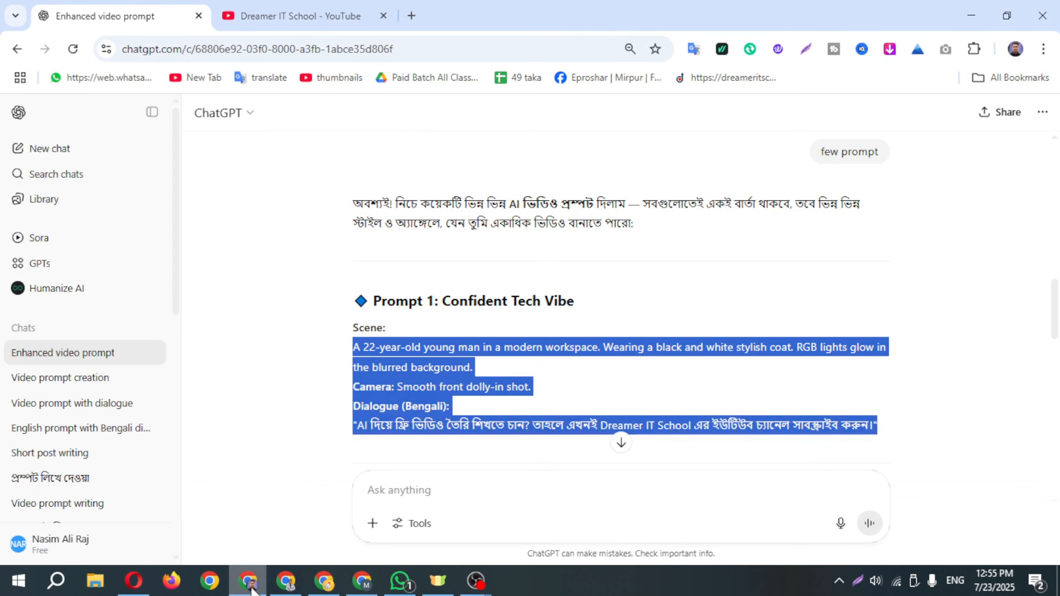
pyautogui.scroll(15, 484, 263)
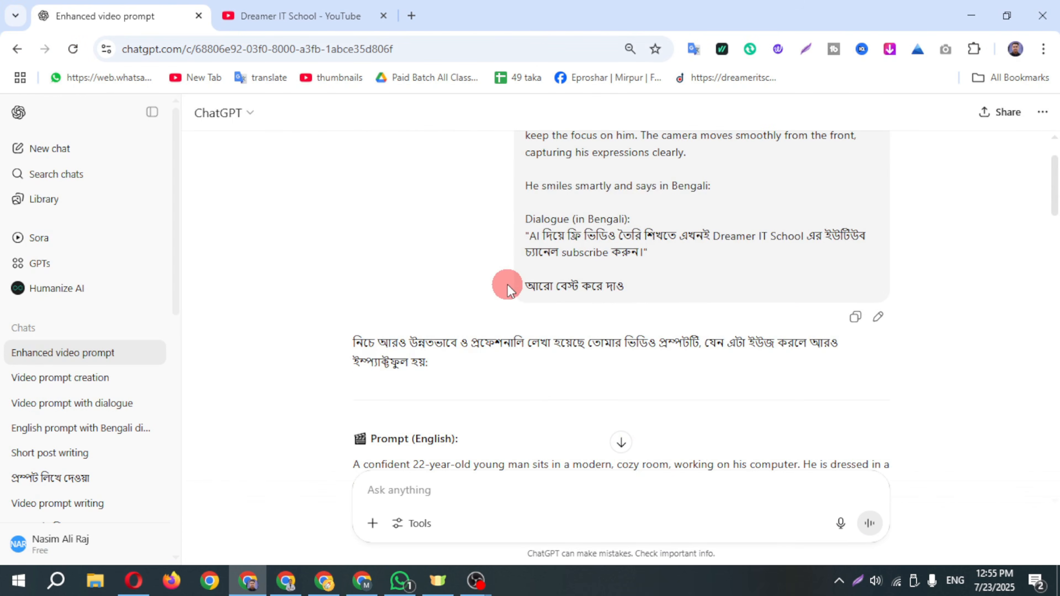
pyautogui.scroll(-5, 506, 284)
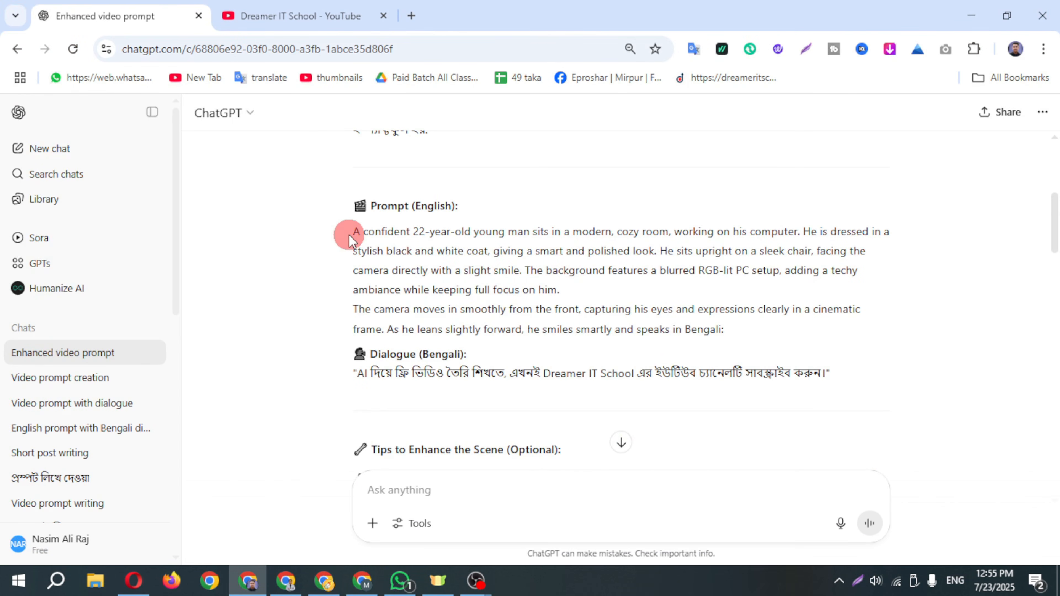
pyautogui.moveTo(349, 234); pyautogui.dragTo(851, 378)
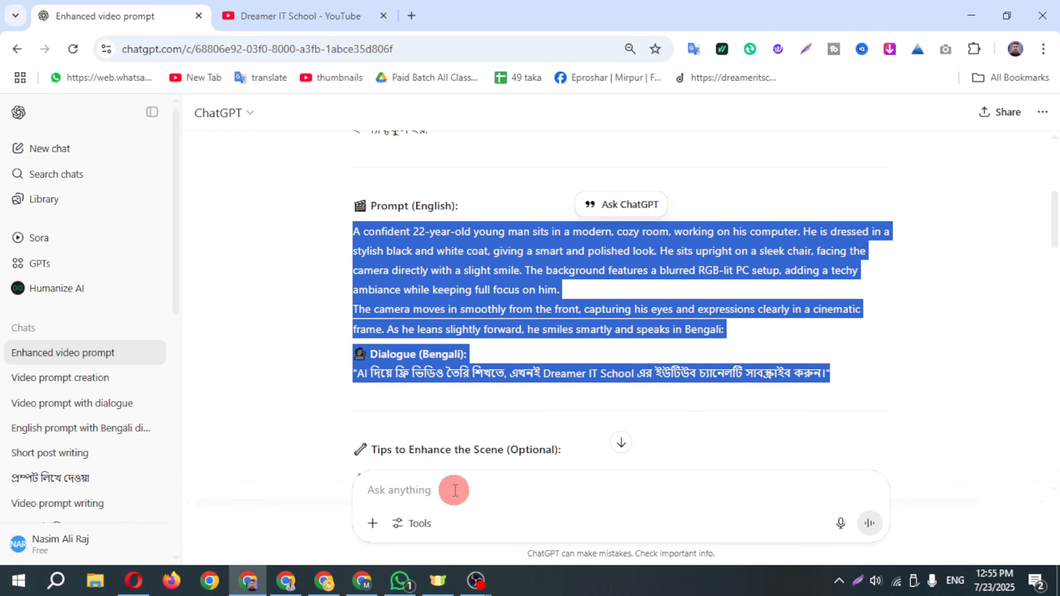
pyautogui.hotkey('ctrl', 'c')
# Step: Switch to Google Vids, paste the copied prompt as the clip description and start generating the clip
pyautogui.click(324, 581)
pyautogui.click(812, 284)
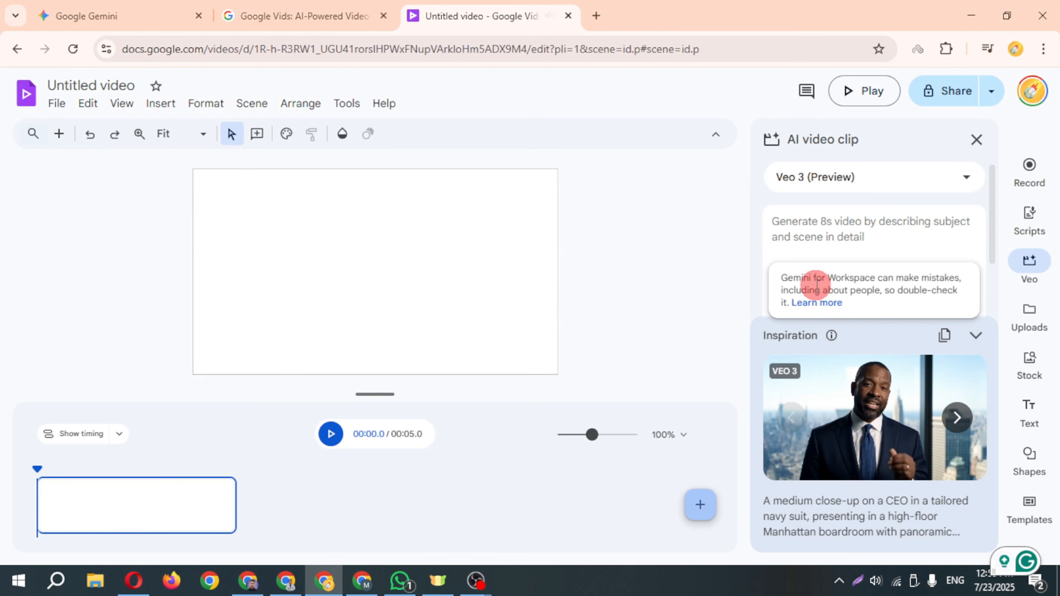
pyautogui.hotkey('ctrl', 'v')
pyautogui.scroll(5, 855, 235)
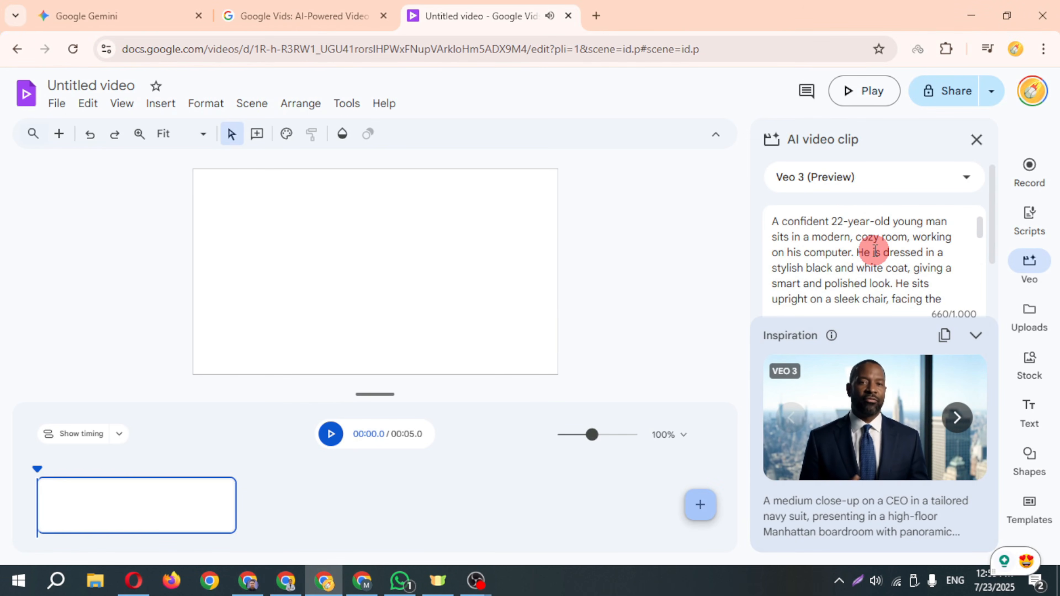
pyautogui.scroll(-5, 855, 233)
pyautogui.scroll(1, 854, 233)
pyautogui.scroll(-3, 868, 155)
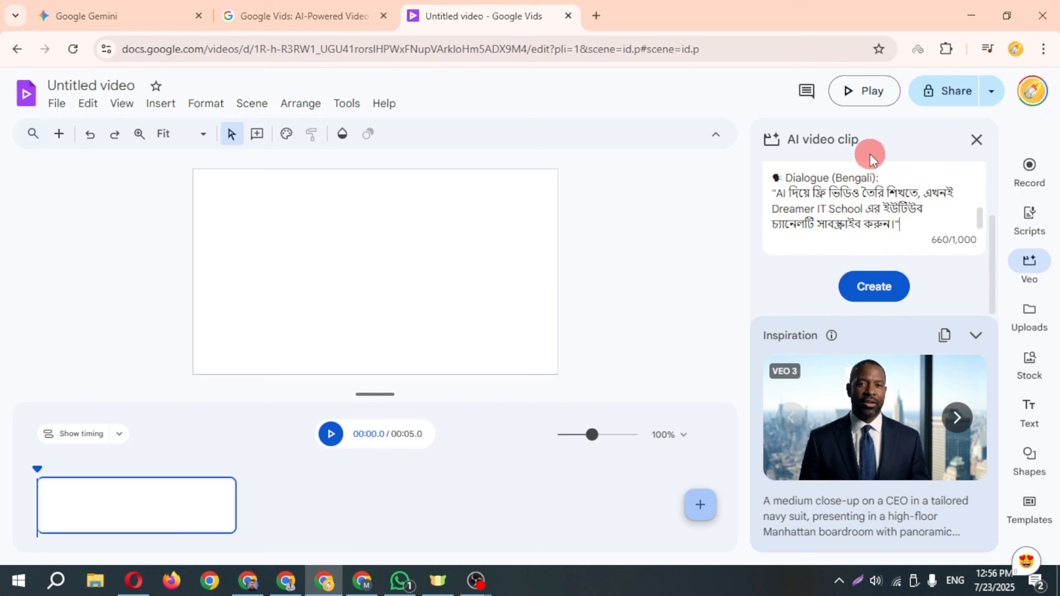
pyautogui.click(874, 288)
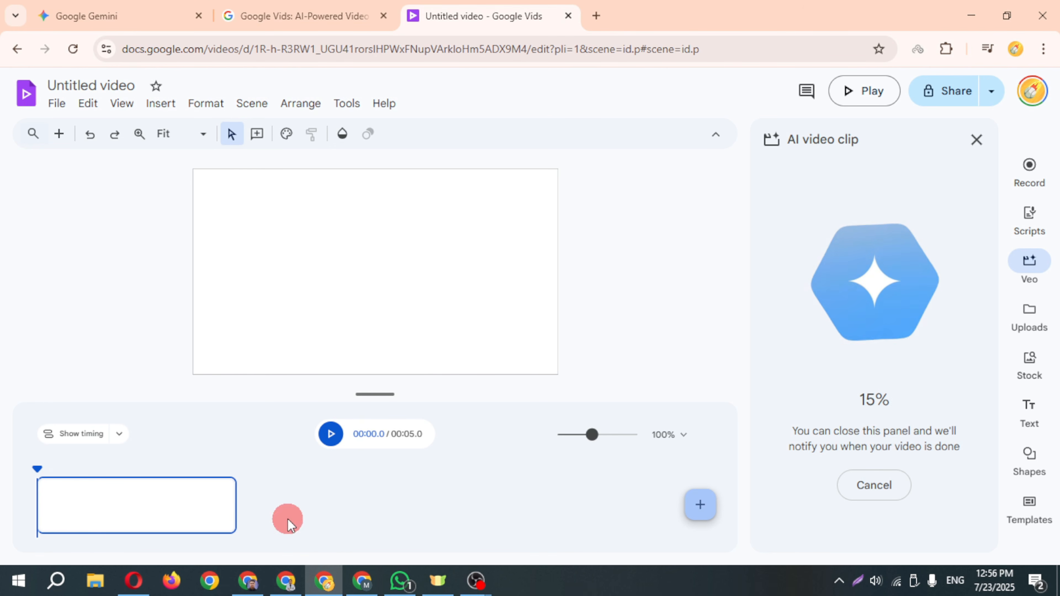
# Step: Add two blank scenes to the timeline after the first scene
pyautogui.click(208, 509)
pyautogui.click(700, 505)
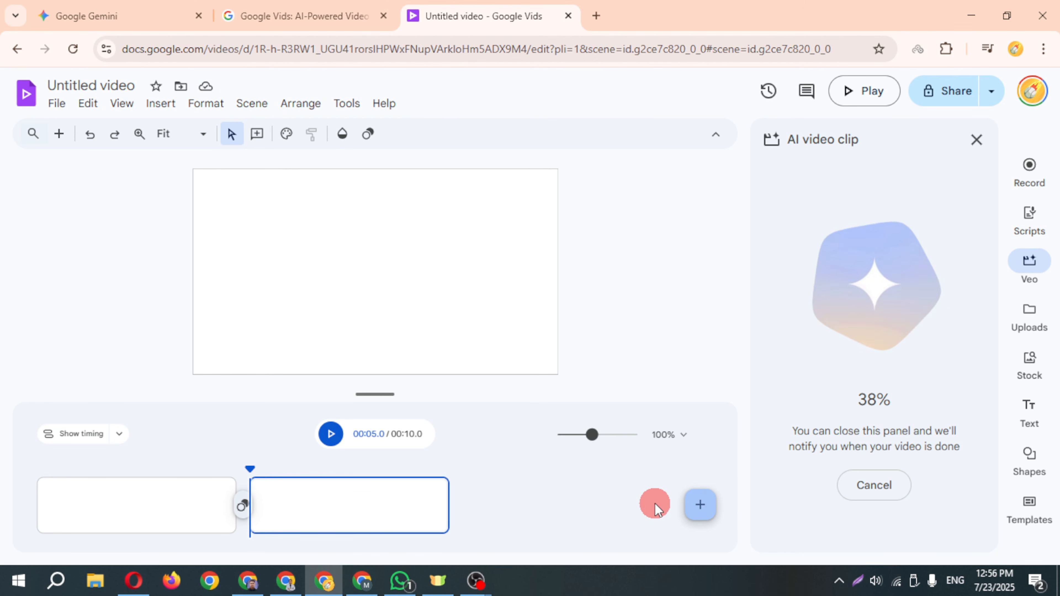
pyautogui.click(162, 504)
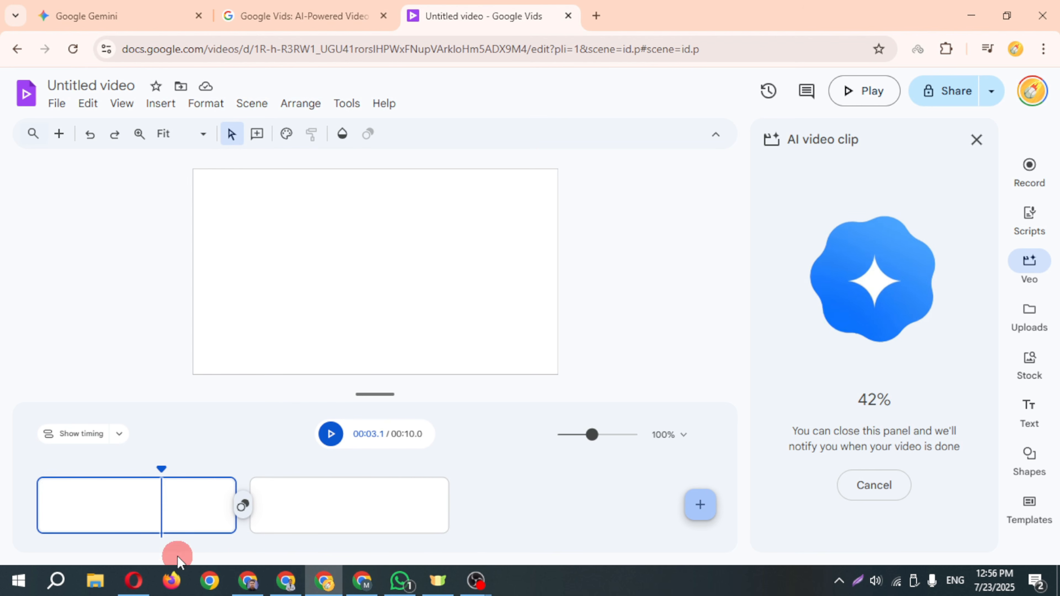
pyautogui.click(319, 513)
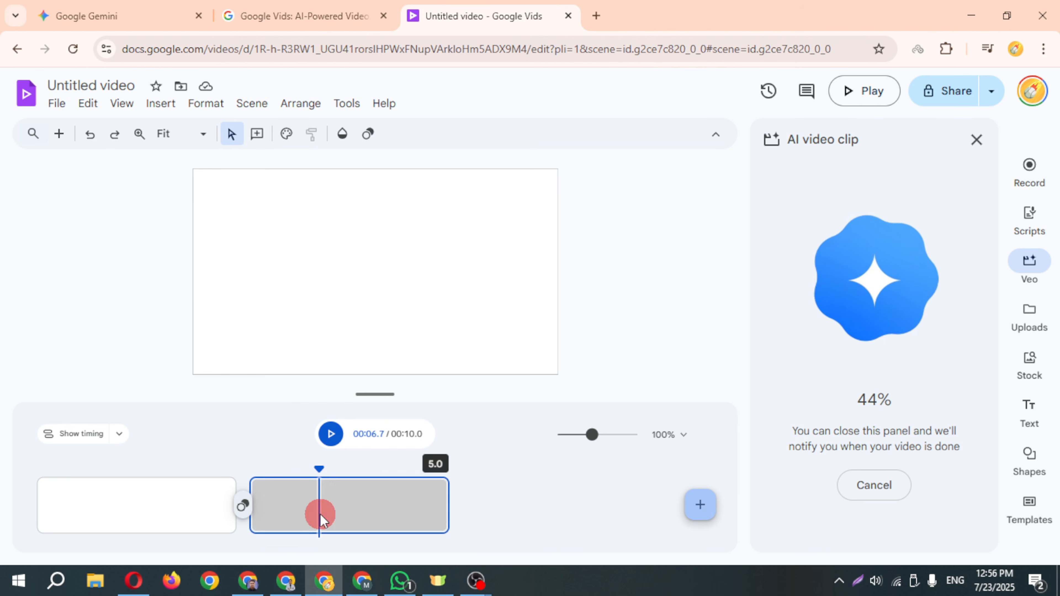
pyautogui.click(692, 522)
pyautogui.click(95, 514)
pyautogui.click(278, 515)
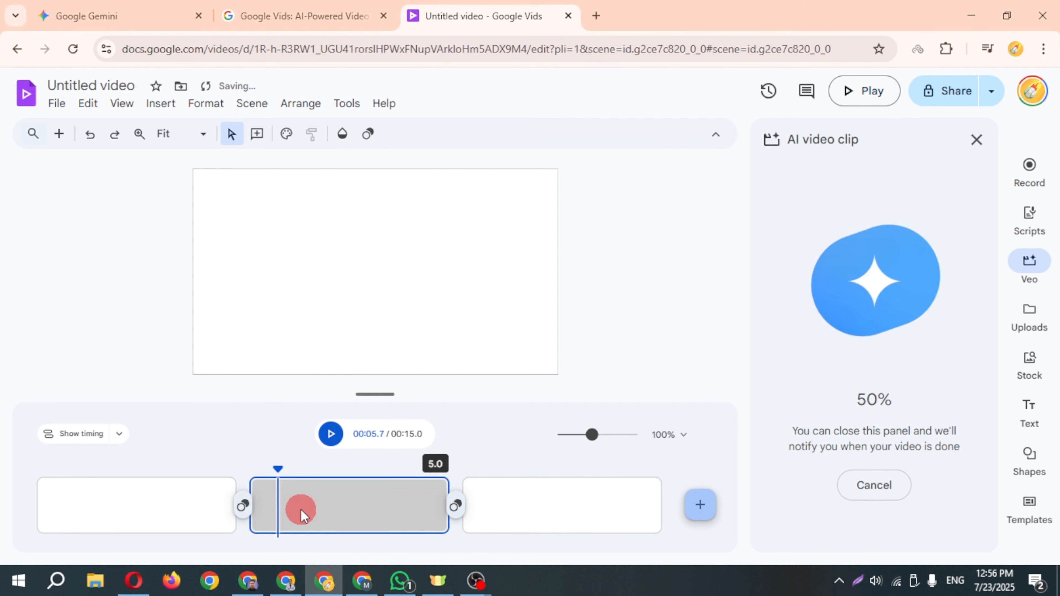
pyautogui.click(514, 509)
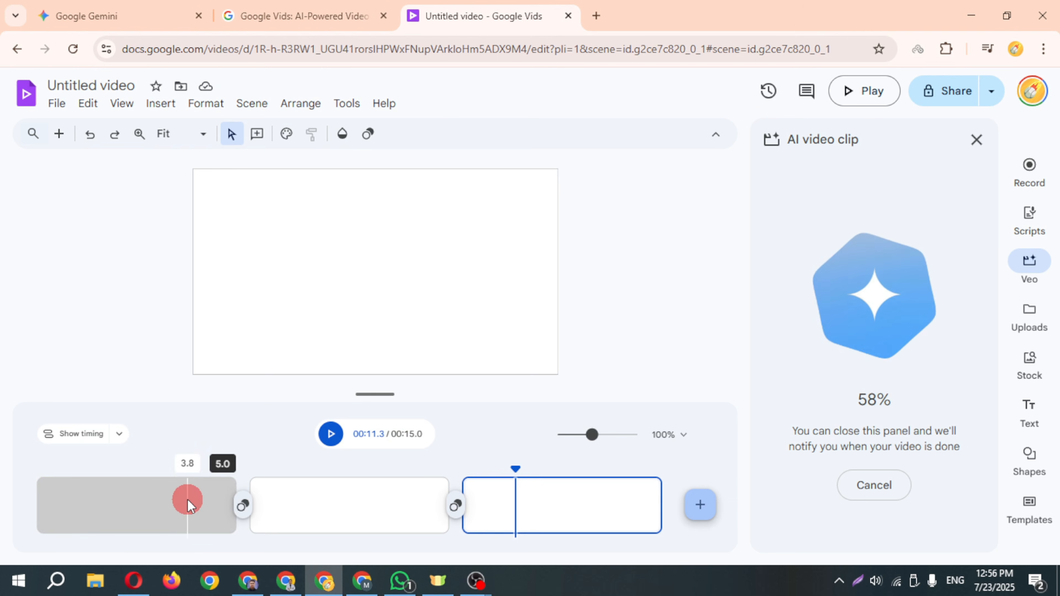
pyautogui.click(142, 505)
pyautogui.click(314, 517)
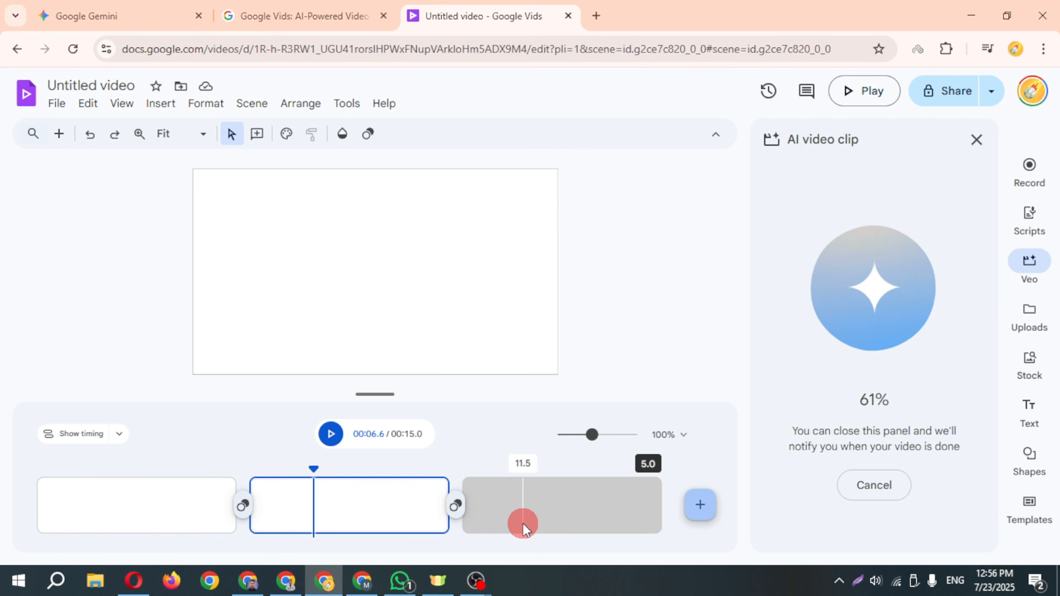
pyautogui.click(524, 523)
# Step: Extend the first scene's duration to 8.0 seconds
pyautogui.click(159, 516)
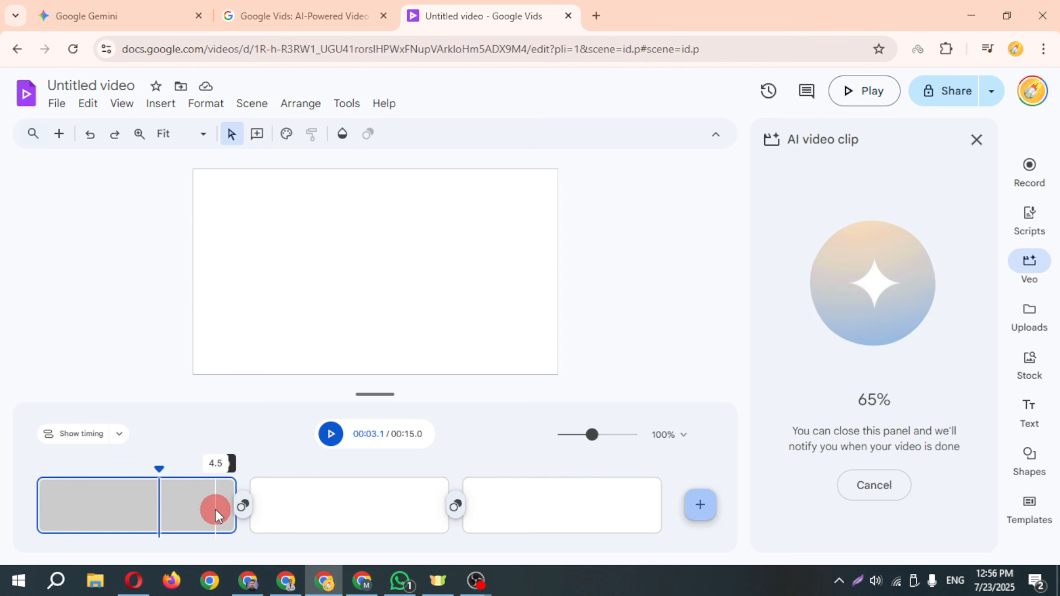
pyautogui.moveTo(235, 503); pyautogui.dragTo(354, 513)
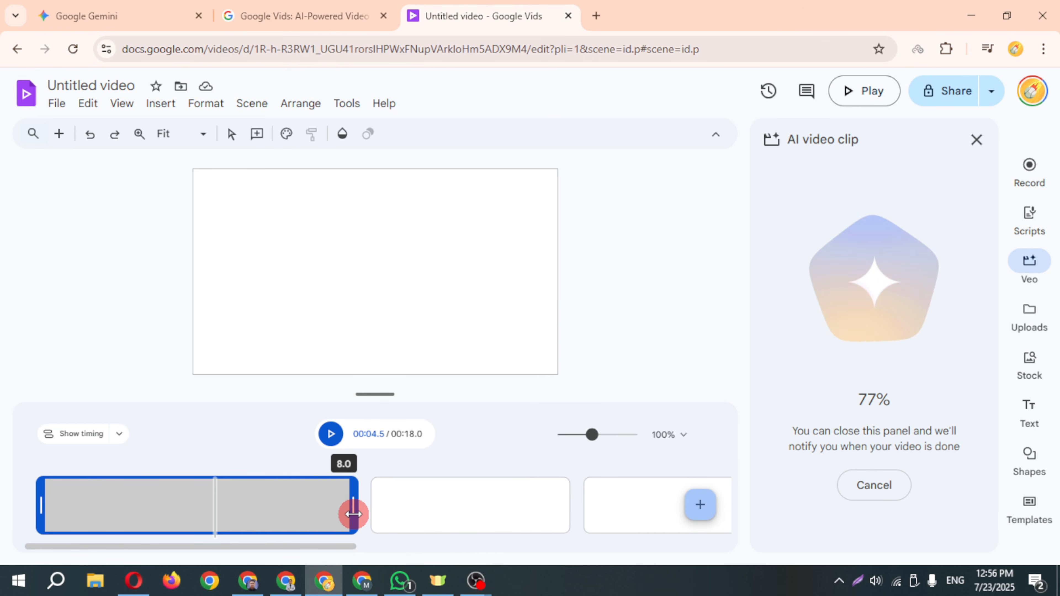
# Step: Insert the generated clip of the young man into the first scene
pyautogui.click(194, 518)
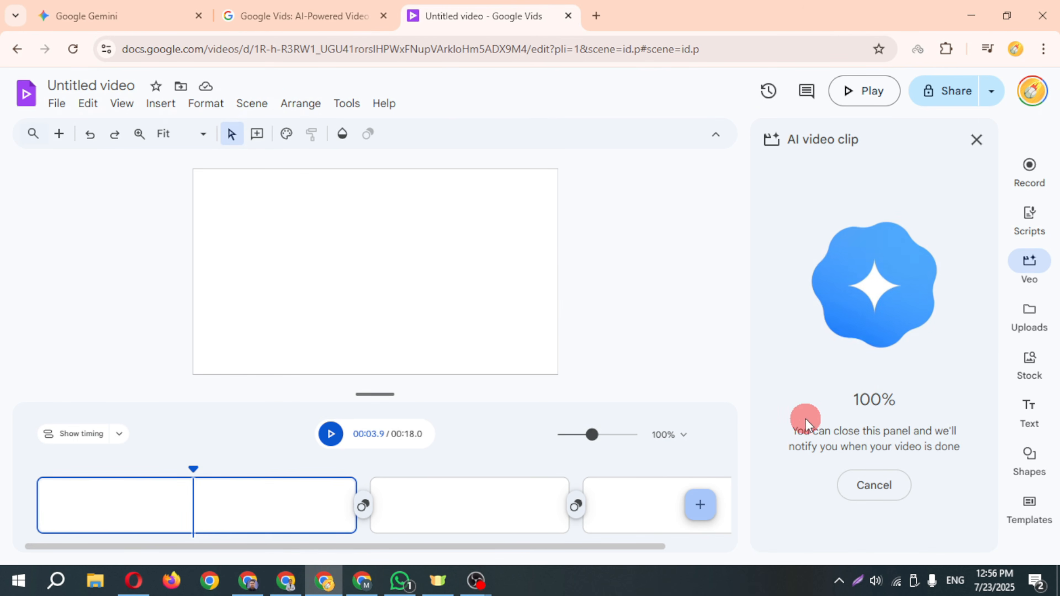
pyautogui.moveTo(857, 217)
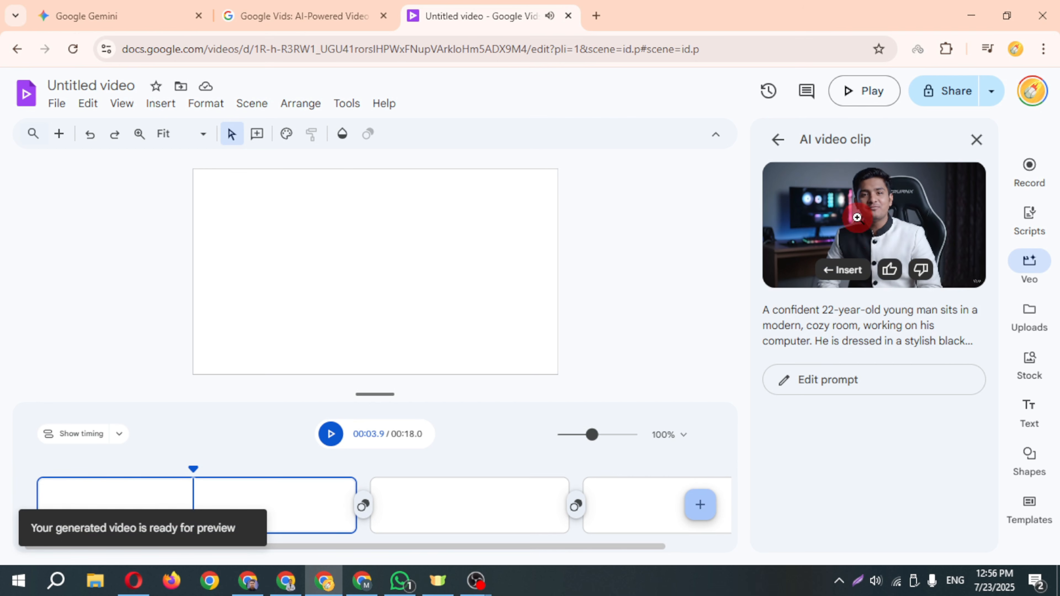
pyautogui.click(847, 276)
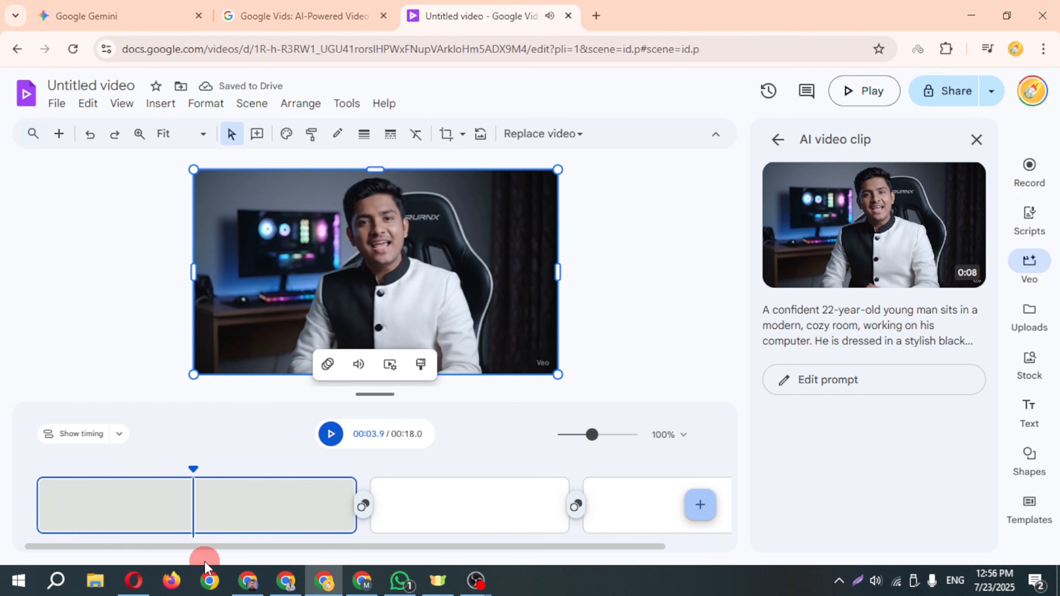
# Step: Play the first scene from the start, raising the speaker volume to 94, and pause it near the scene's end
pyautogui.click(64, 494)
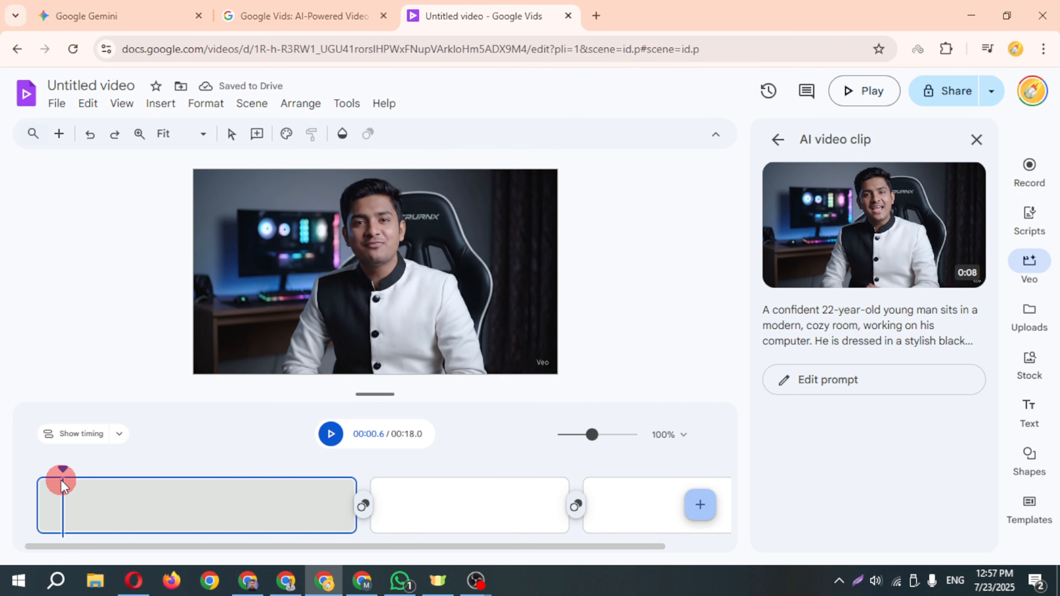
pyautogui.moveTo(63, 471); pyautogui.dragTo(9, 483)
pyautogui.click(372, 317)
pyautogui.click(332, 433)
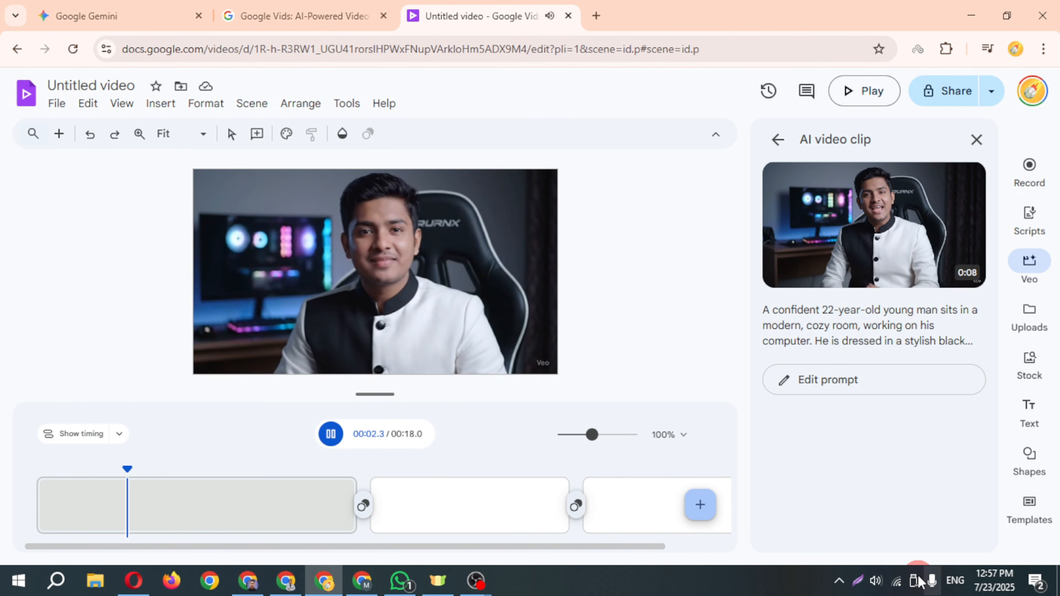
pyautogui.click(876, 580)
pyautogui.moveTo(930, 544); pyautogui.dragTo(998, 543)
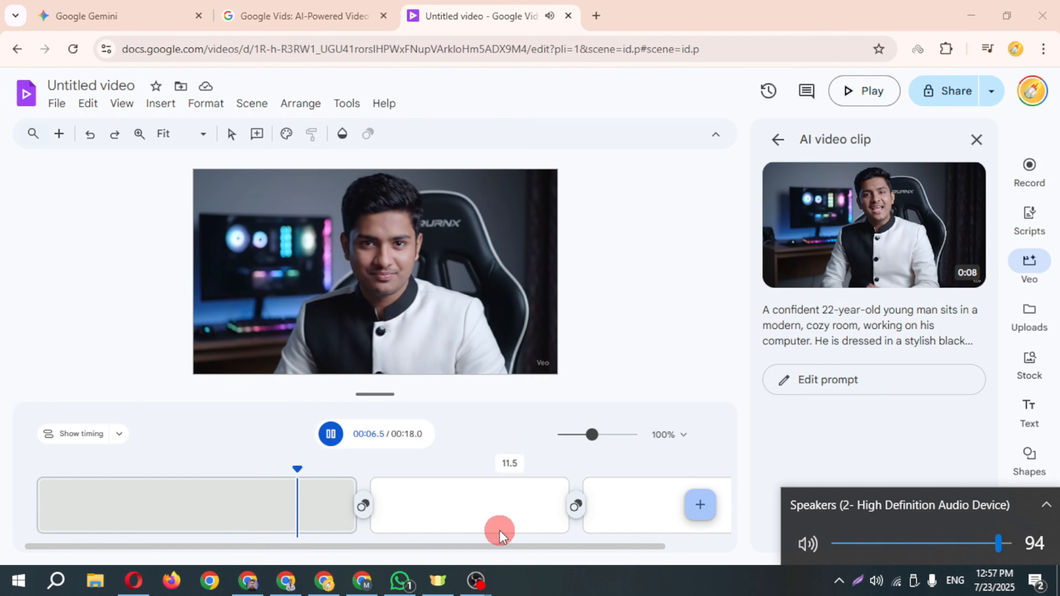
pyautogui.click(334, 438)
pyautogui.click(336, 440)
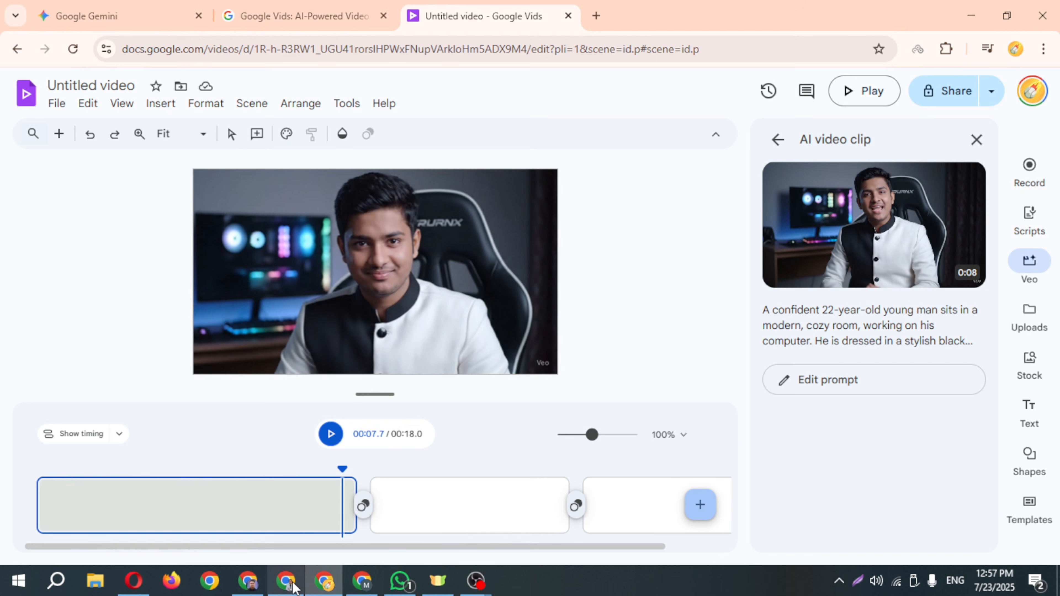
# Step: Switch to ChatGPT and paste the copied English prompt with Bengali dialogue into the message box
pyautogui.click(250, 582)
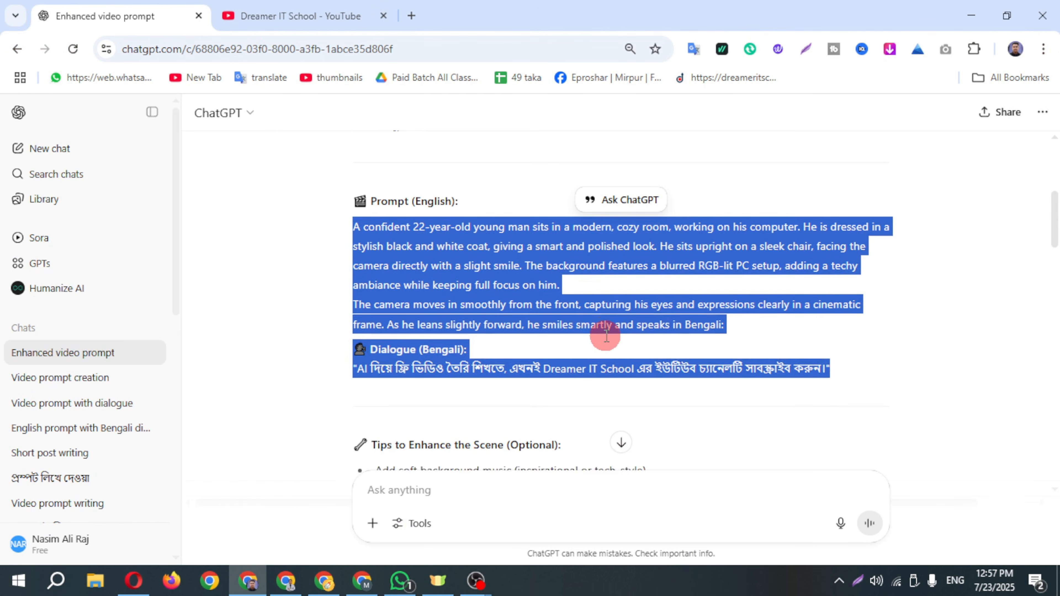
pyautogui.scroll(-4, 617, 342)
pyautogui.click(504, 490)
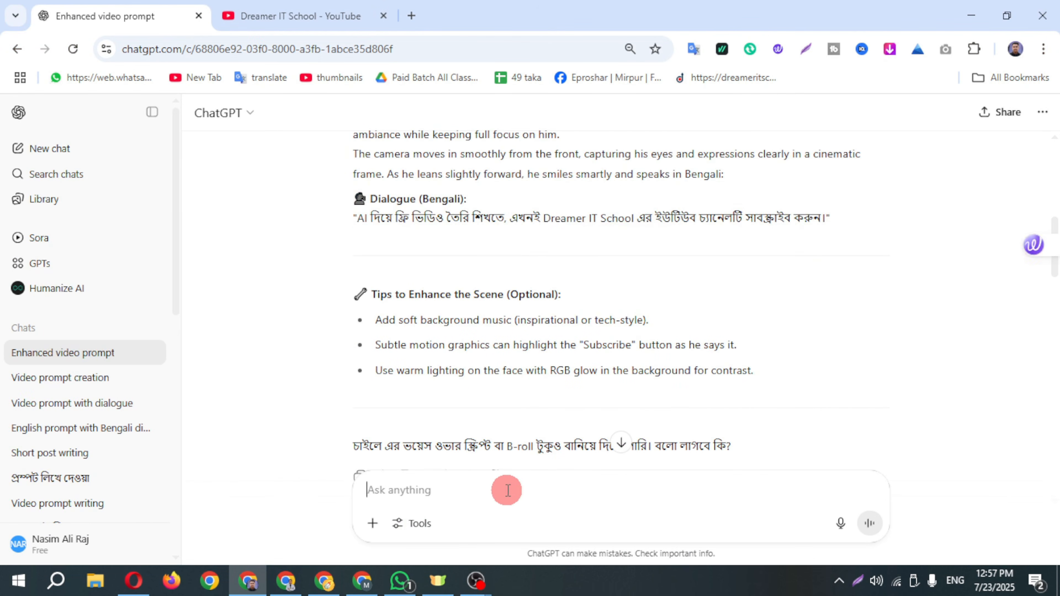
pyautogui.hotkey('ctrl', 'v')
pyautogui.scroll(-6, 556, 386)
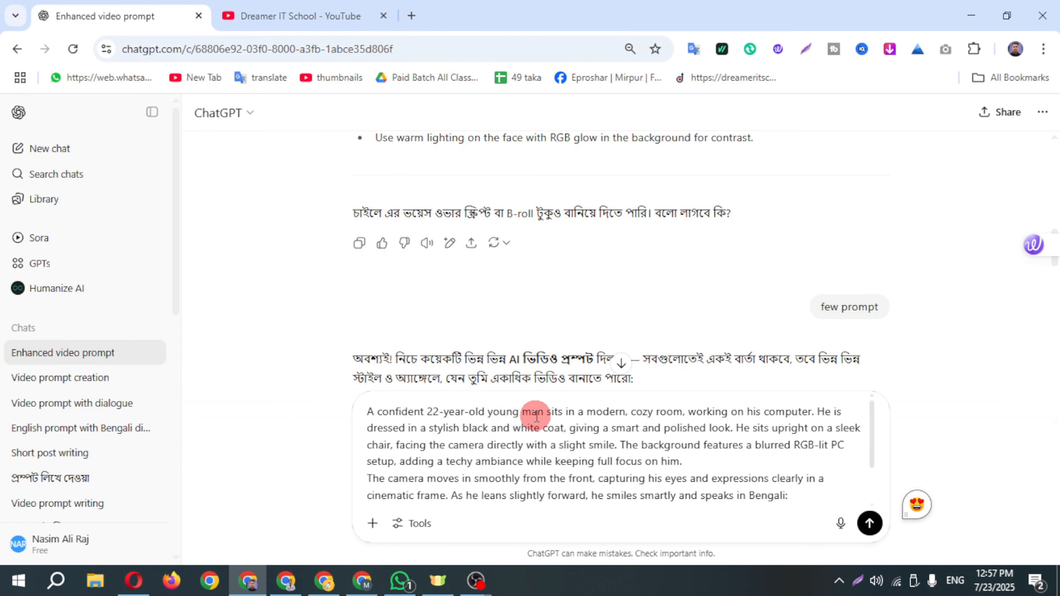
# Step: Replace "man" with "girl" in the pasted prompt so it reads "A confident 22-year-old young girl sits"
pyautogui.moveTo(546, 413); pyautogui.dragTo(520, 413)
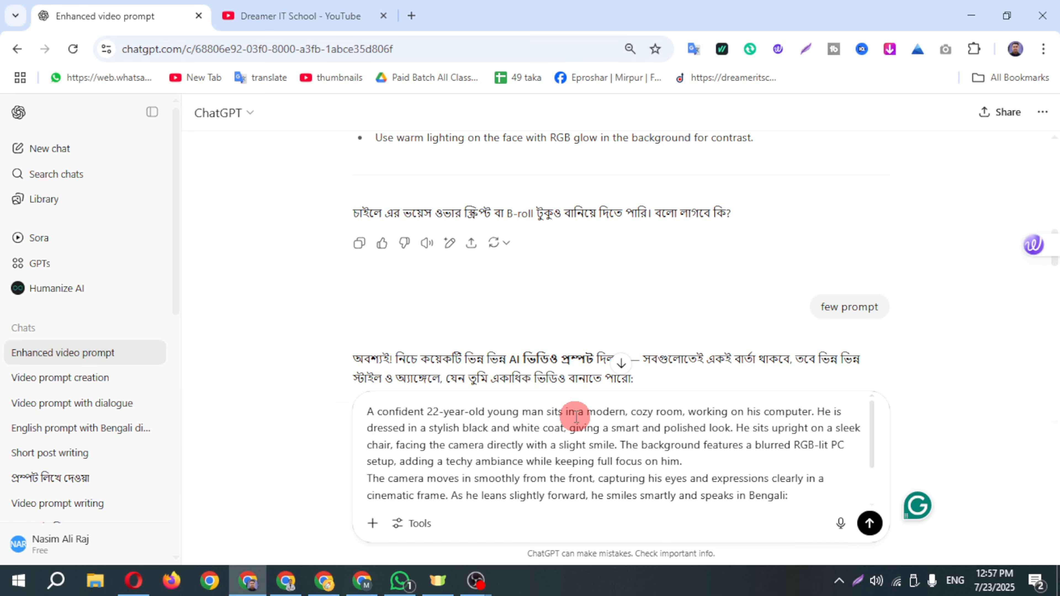
pyautogui.press('BackSpace')
pyautogui.press('BackSpace')
pyautogui.write('gril')
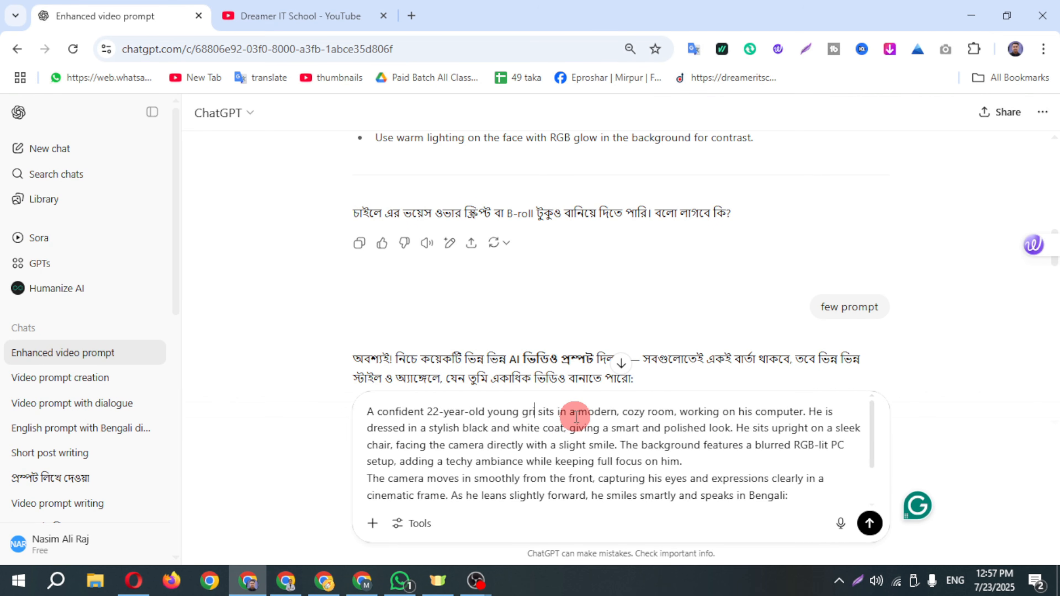
pyautogui.press('BackSpace')
pyautogui.press('BackSpace')
pyautogui.press('BackSpace')
pyautogui.write('irl')
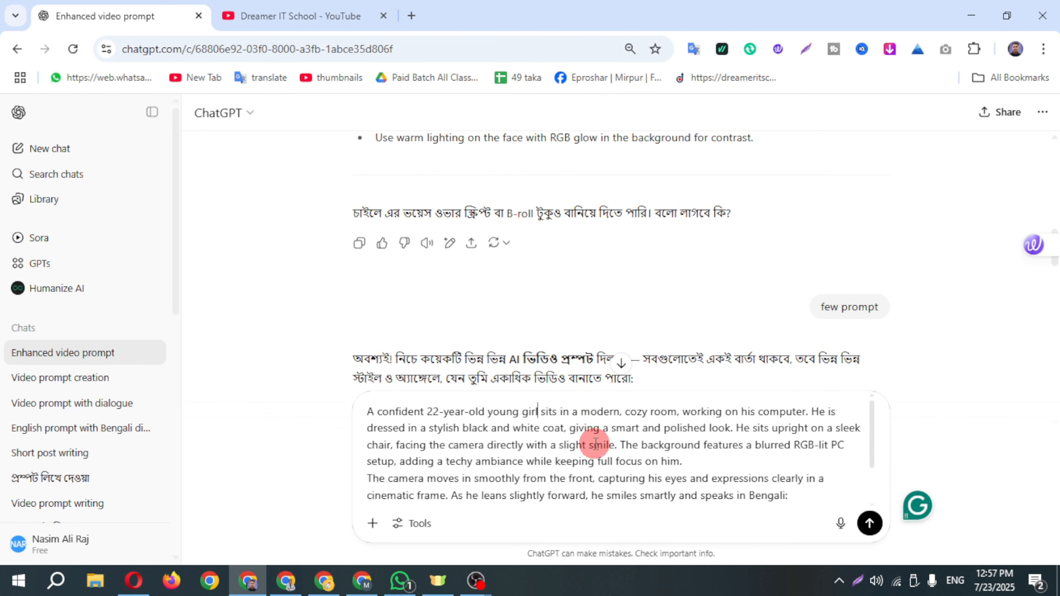
# Step: Review the edited girl prompt through its Bengali dialogue, select all of its text, and switch to Google Vids
pyautogui.scroll(-2, 604, 444)
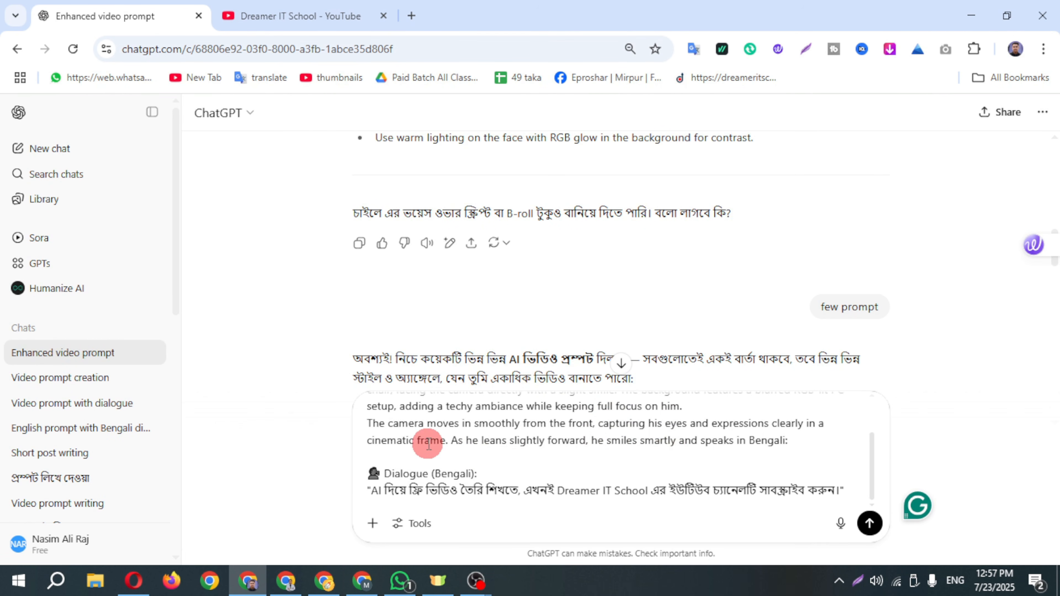
pyautogui.scroll(2, 629, 427)
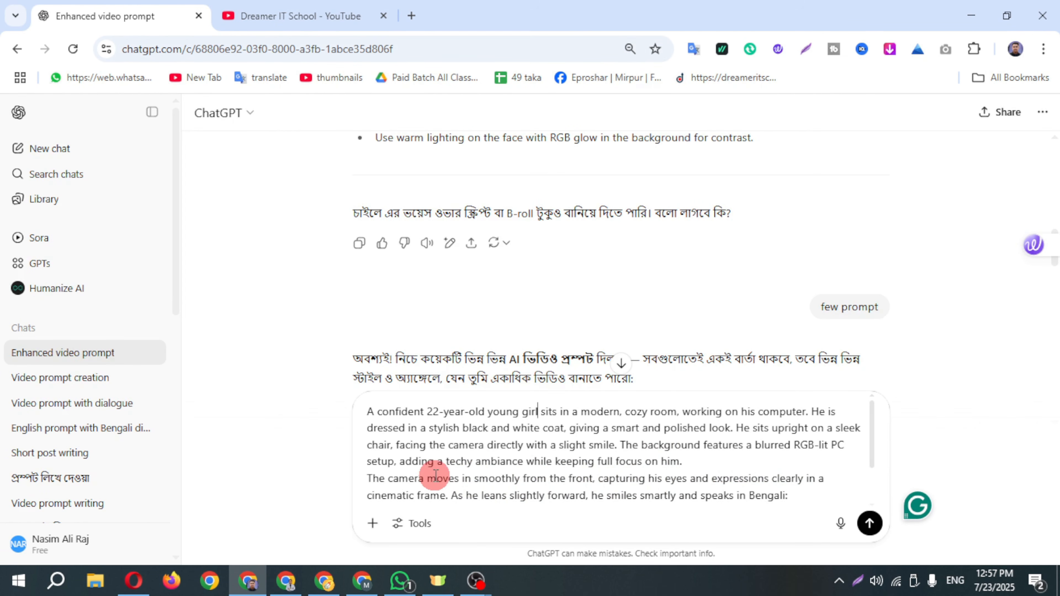
pyautogui.scroll(-2, 435, 475)
pyautogui.hotkey('ctrl', 'a')
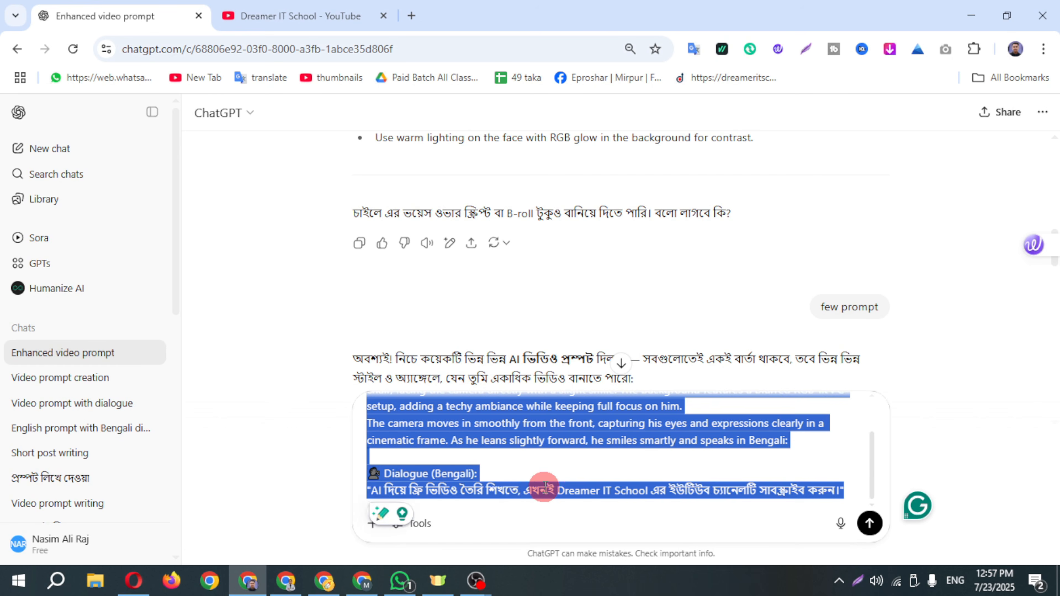
pyautogui.scroll(2, 544, 485)
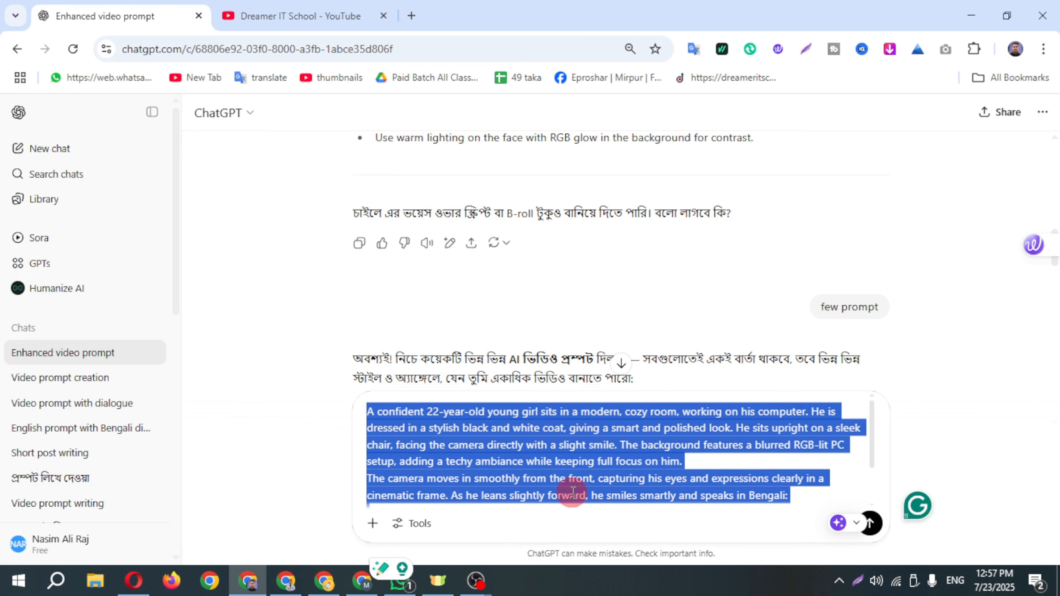
pyautogui.click(341, 581)
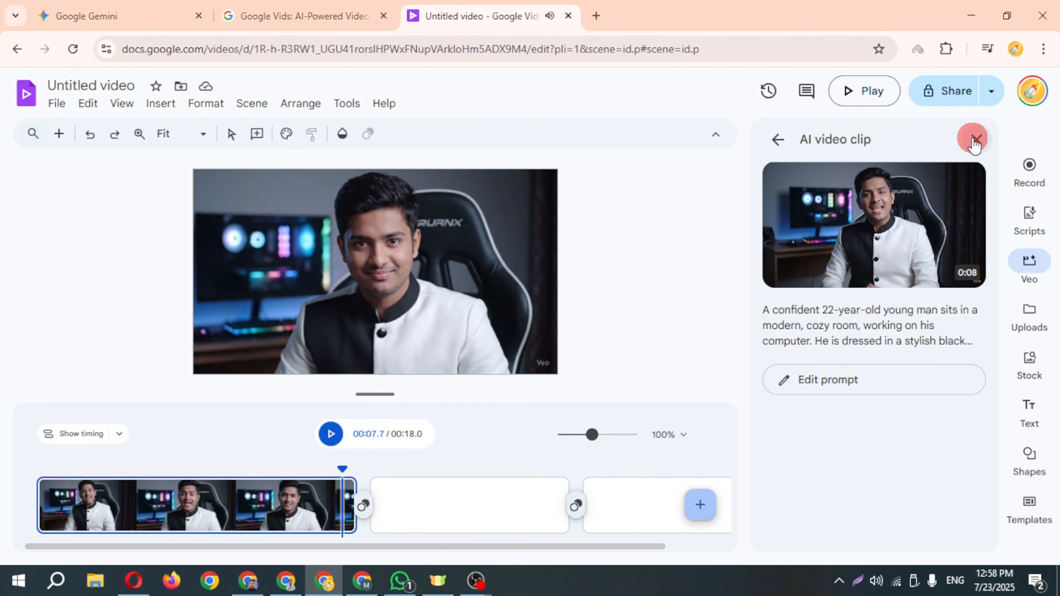
# Step: Reopen the video clip prompt, paste the copied text over all of it, and generate another Veo 3 clip
pyautogui.click(847, 375)
pyautogui.click(889, 261)
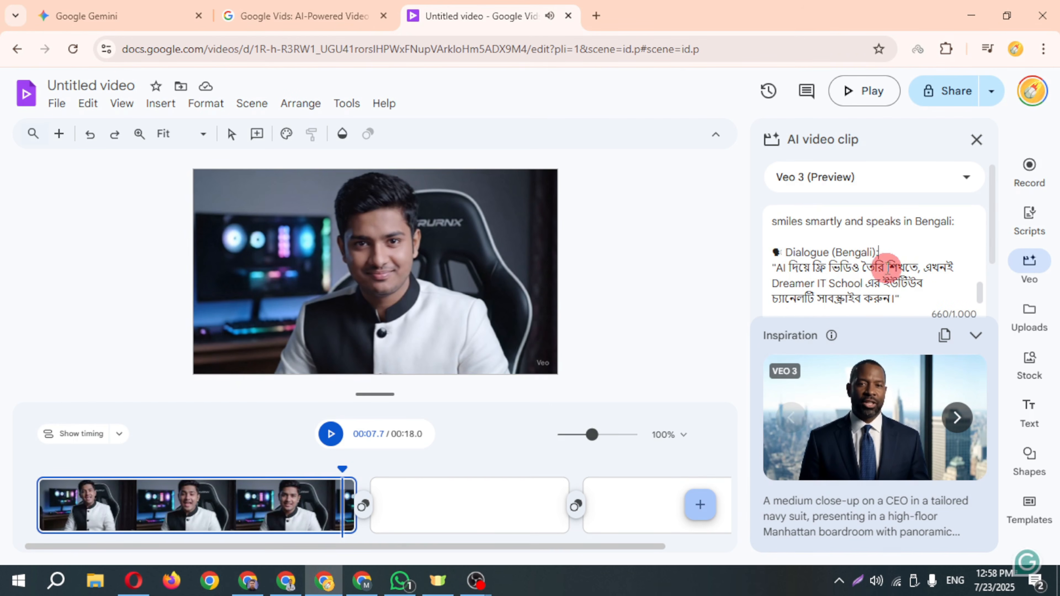
pyautogui.hotkey('ctrl', 'a')
pyautogui.hotkey('ctrl', 'c')
pyautogui.scroll(5, 865, 266)
pyautogui.hotkey('ctrl', 'v')
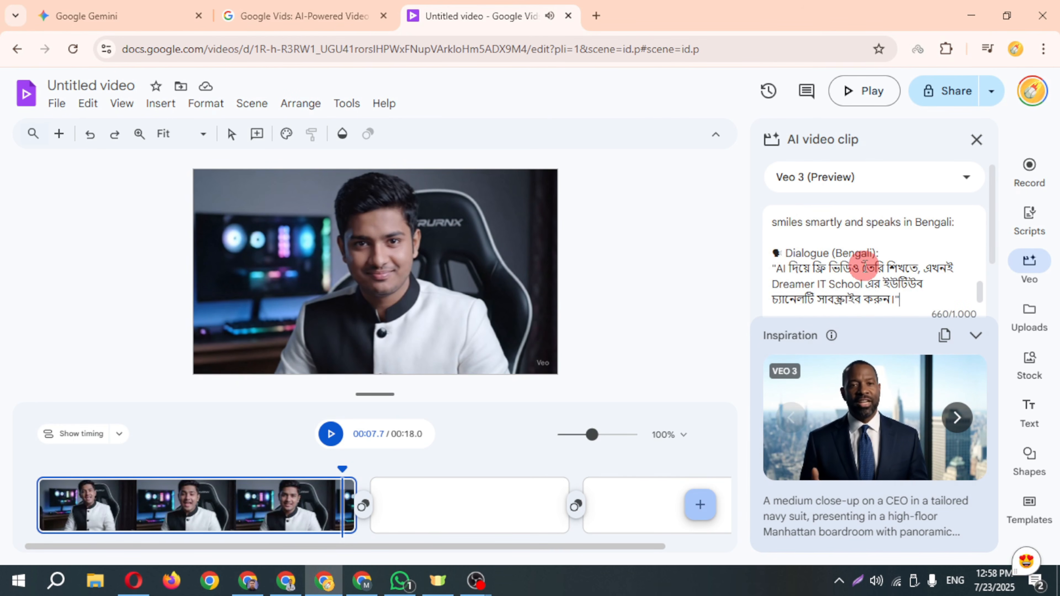
pyautogui.scroll(5, 865, 267)
pyautogui.scroll(-6, 862, 266)
pyautogui.click(873, 285)
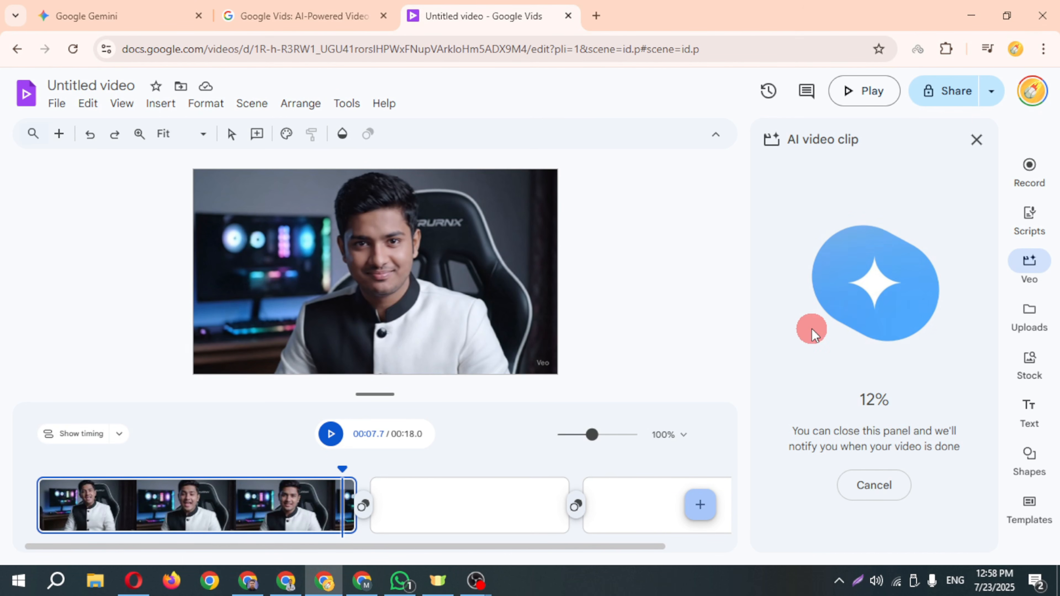
# Step: Extend the blank second scene on the timeline to about 8 seconds
pyautogui.click(469, 511)
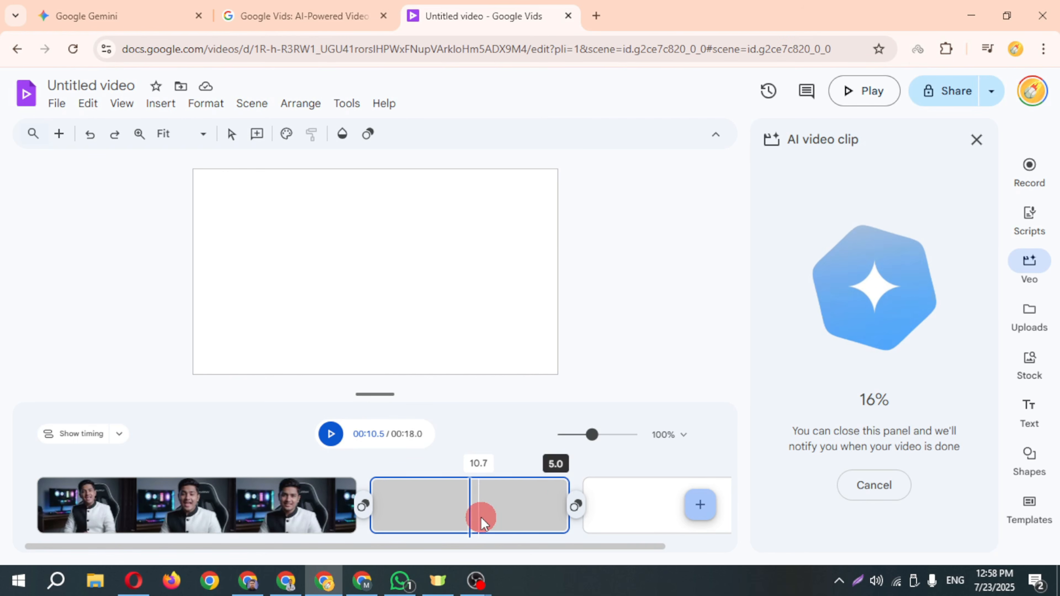
pyautogui.click(514, 507)
pyautogui.moveTo(561, 489); pyautogui.dragTo(689, 498)
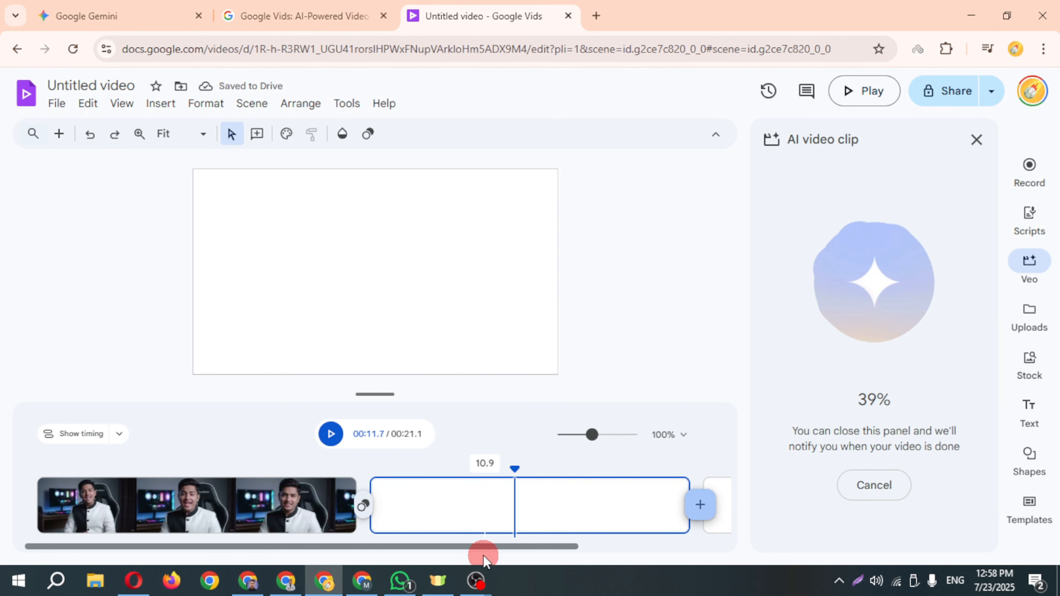
pyautogui.moveTo(483, 555); pyautogui.dragTo(612, 564)
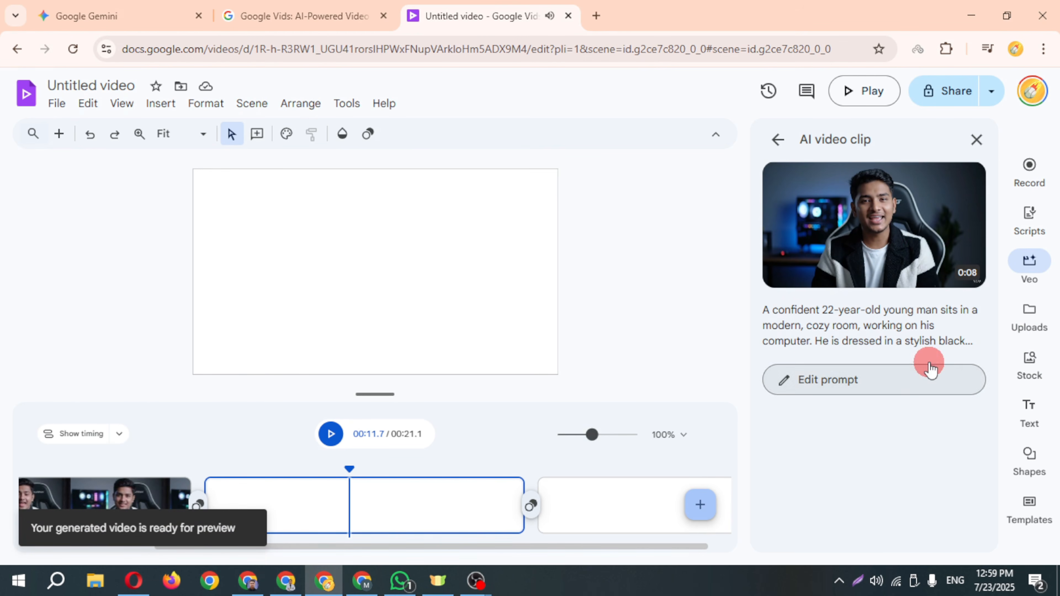
# Step: Discard the current clip preview and reopen its prompt for editing
pyautogui.click(875, 380)
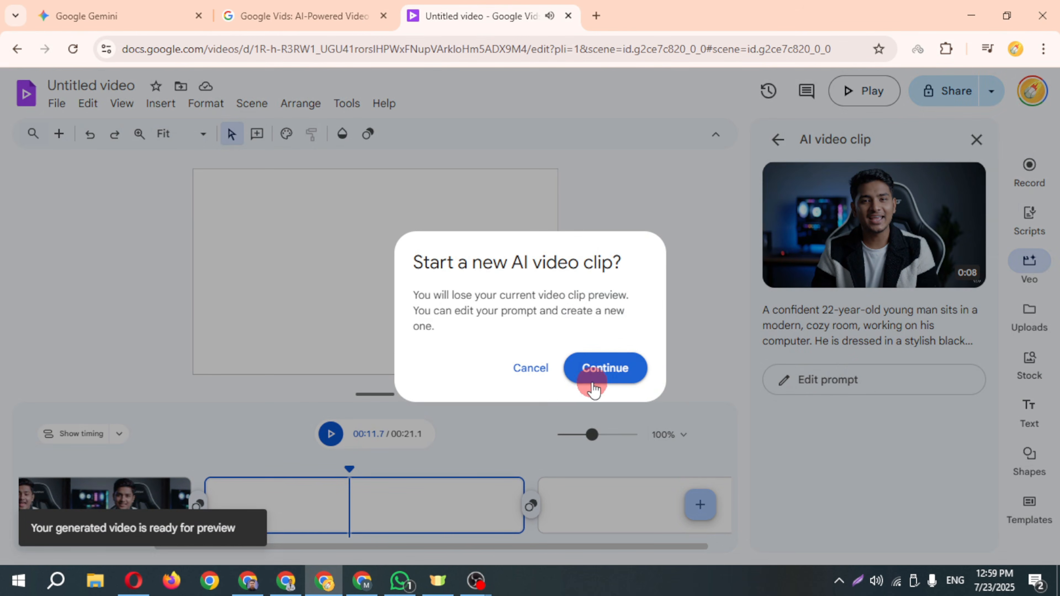
pyautogui.click(851, 299)
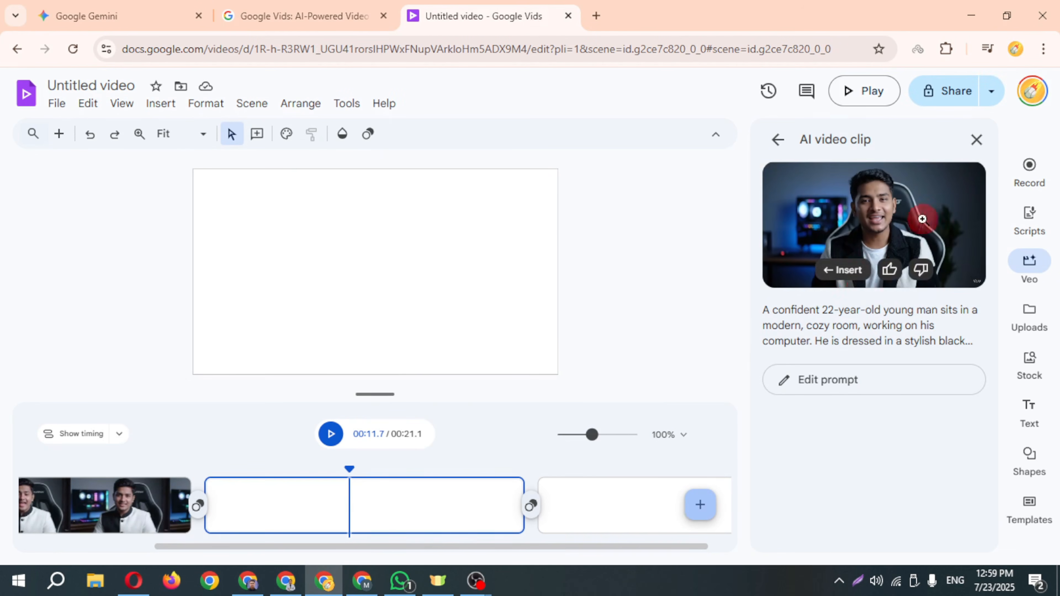
pyautogui.click(847, 379)
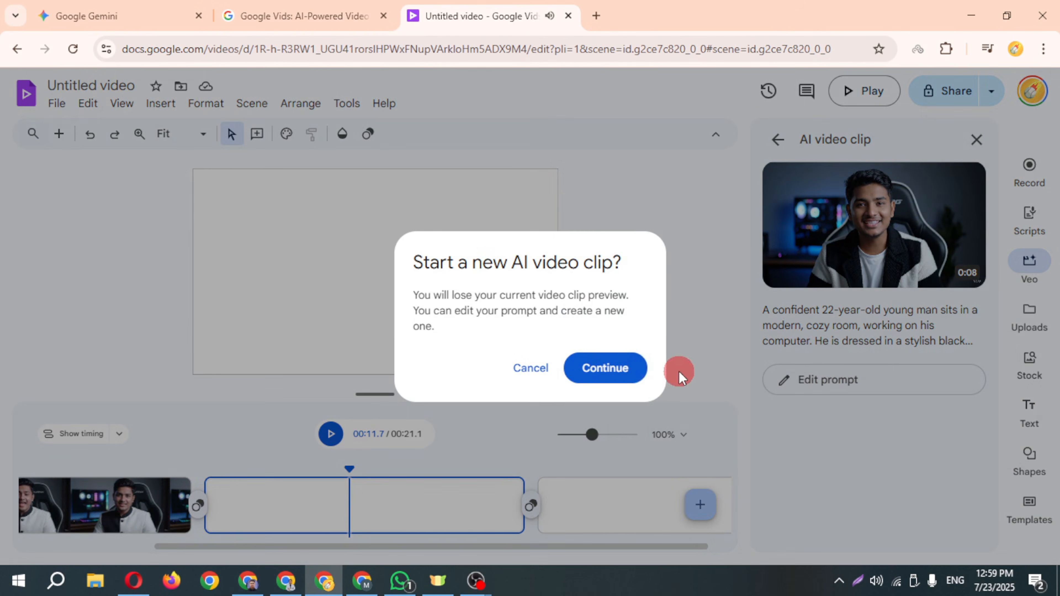
pyautogui.click(638, 370)
pyautogui.scroll(5, 860, 269)
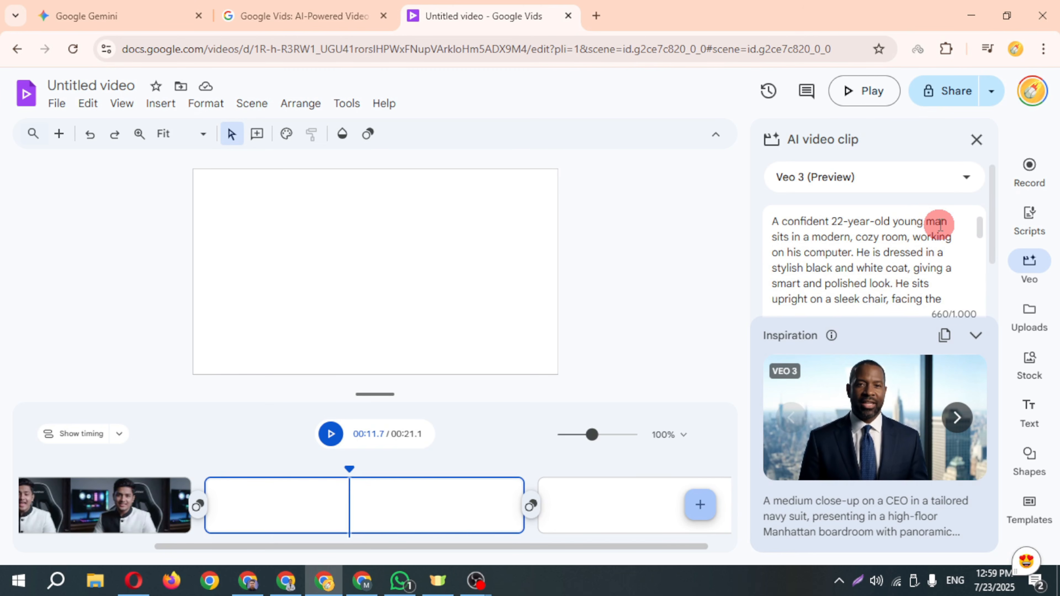
# Step: Replace "man" with "girl" in the prompt's first sentence and generate the Veo 3 clip
pyautogui.doubleClick(945, 225)
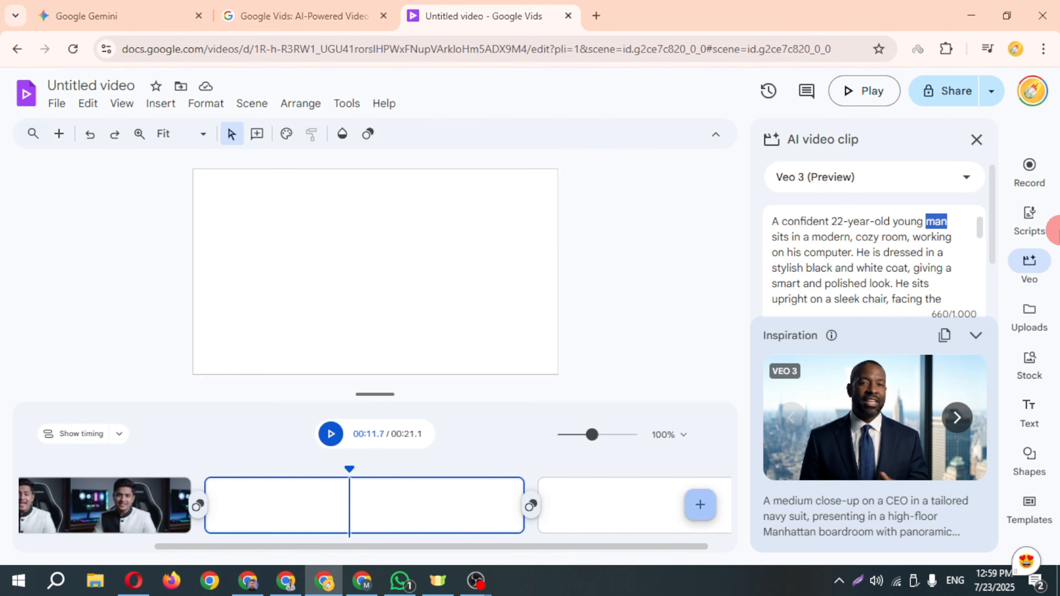
pyautogui.write('girls')
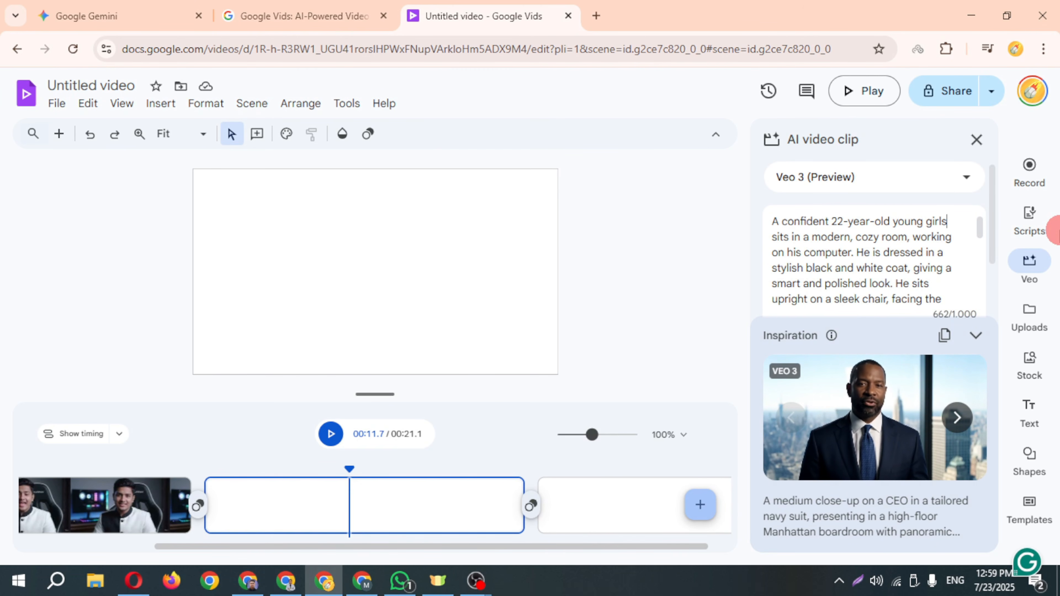
pyautogui.press('BackSpace')
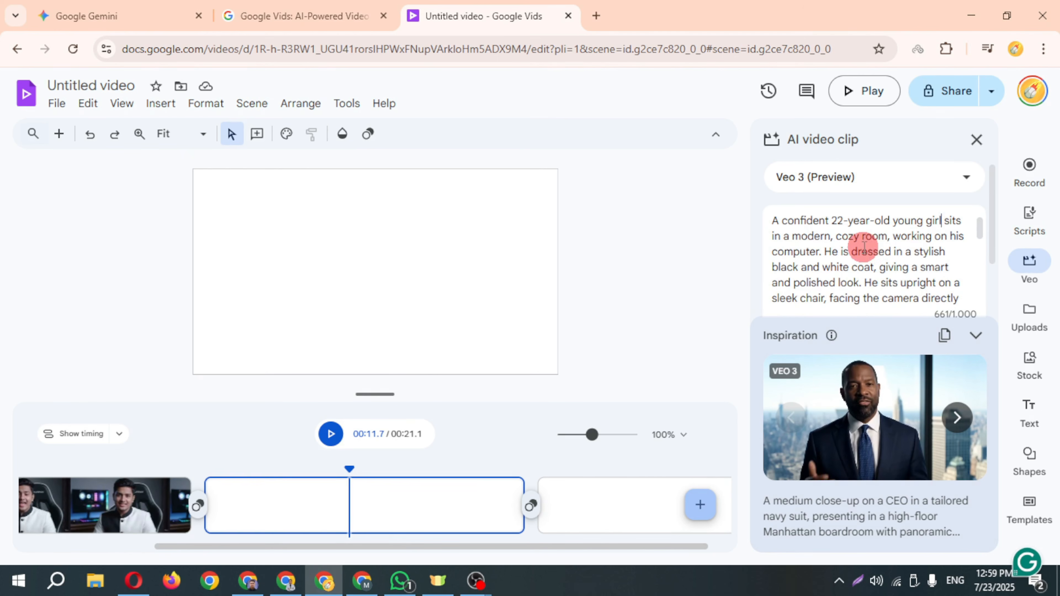
pyautogui.scroll(-5, 863, 241)
pyautogui.scroll(-3, 876, 263)
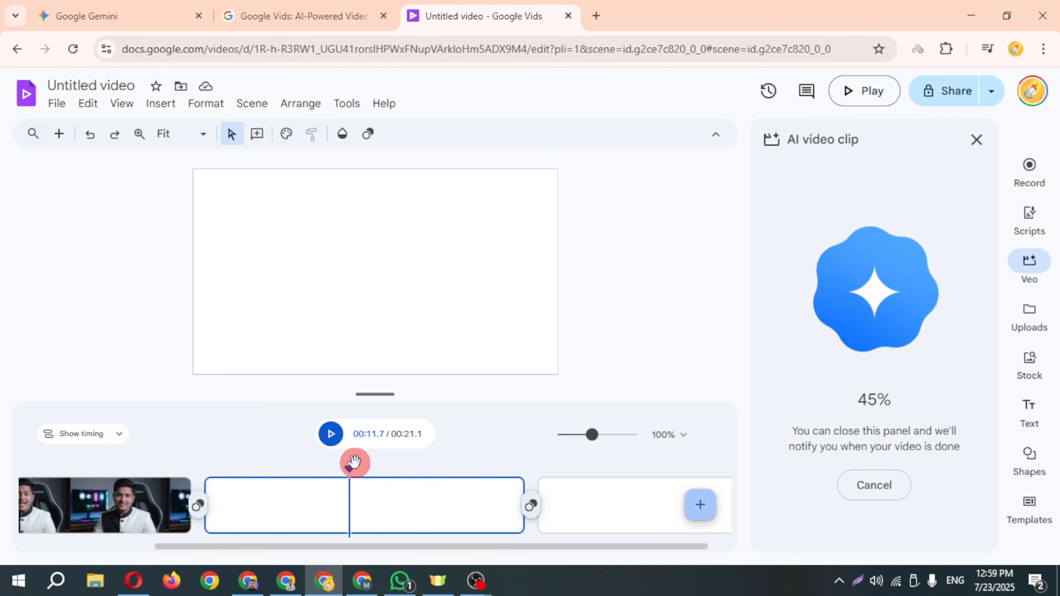
pyautogui.click(349, 469)
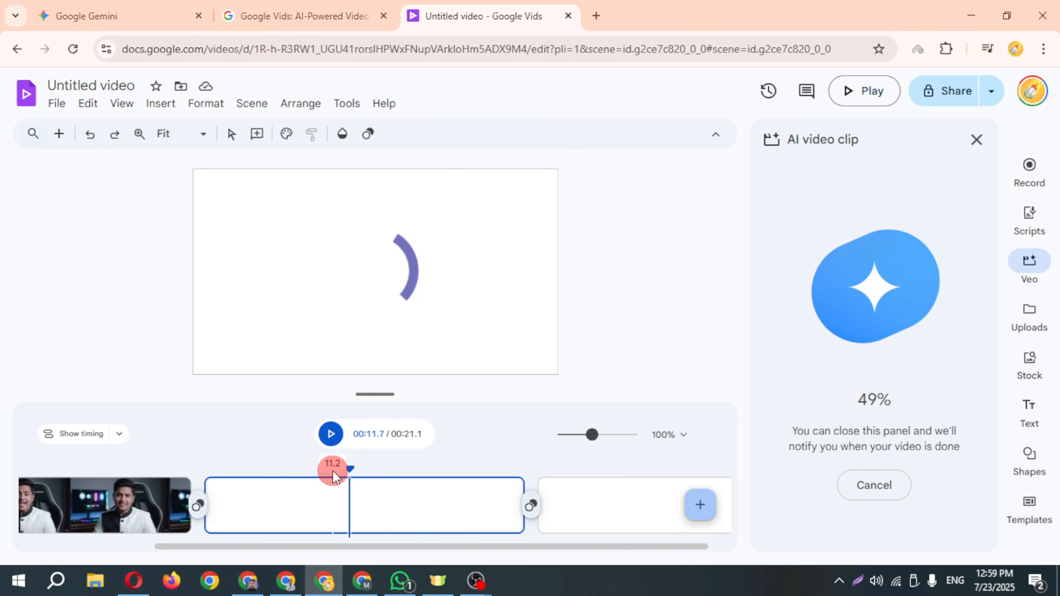
pyautogui.moveTo(332, 472); pyautogui.dragTo(332, 473)
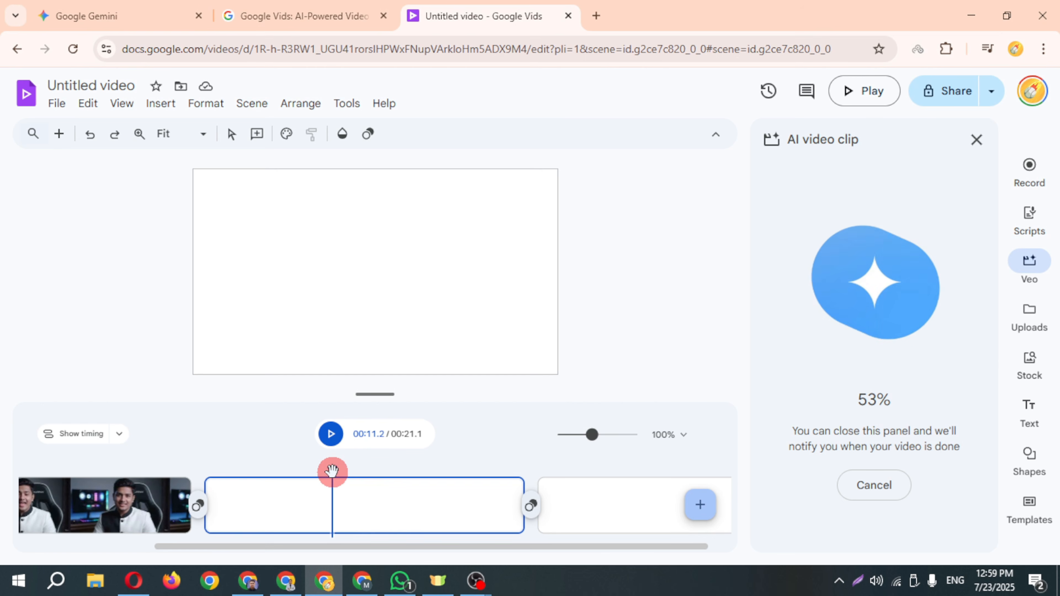
pyautogui.click(584, 430)
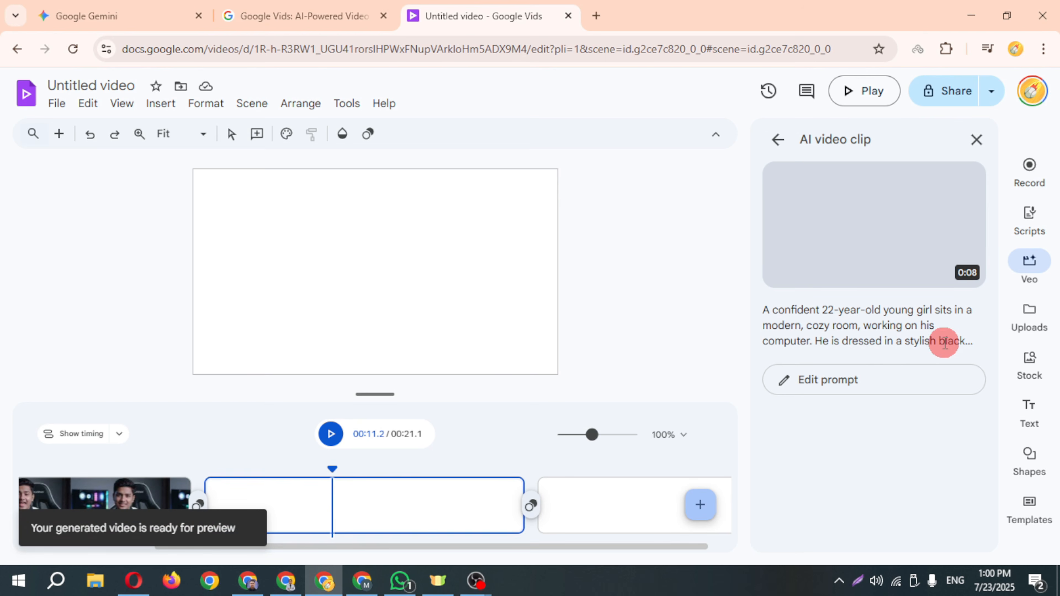
# Step: Preview the generated clip of the young girl and insert it into the second scene
pyautogui.click(874, 228)
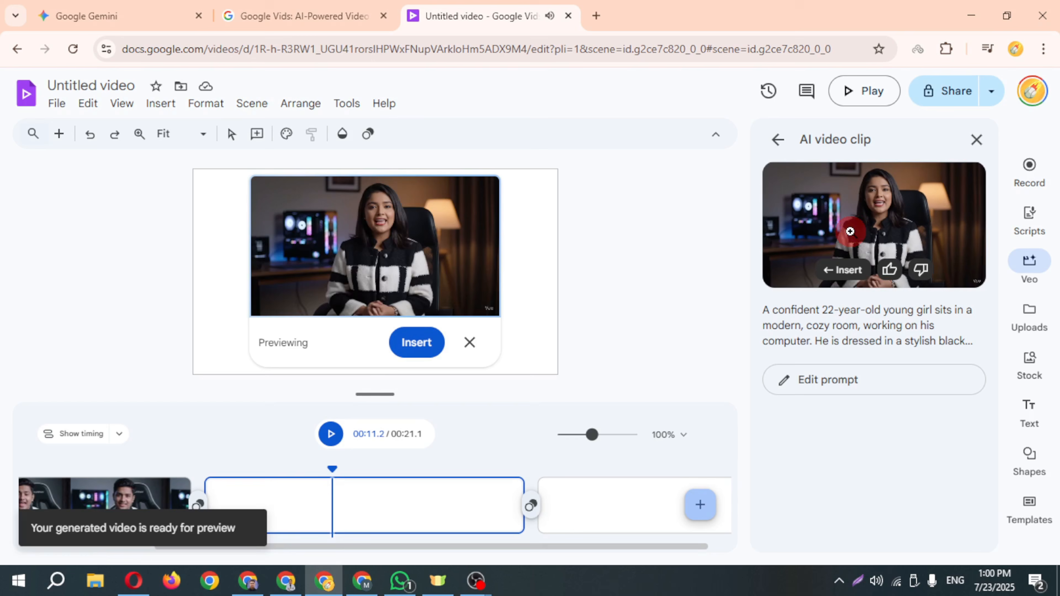
pyautogui.click(407, 338)
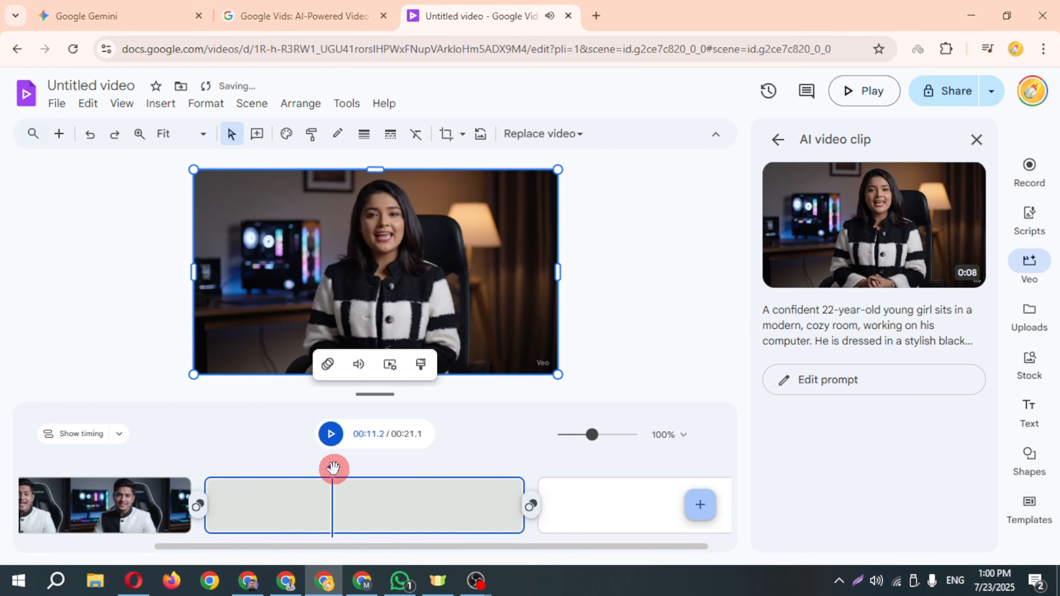
# Step: Compare frames of the young man's clip in the first scene with the girl's clip in the second scene
pyautogui.moveTo(332, 467); pyautogui.dragTo(95, 506)
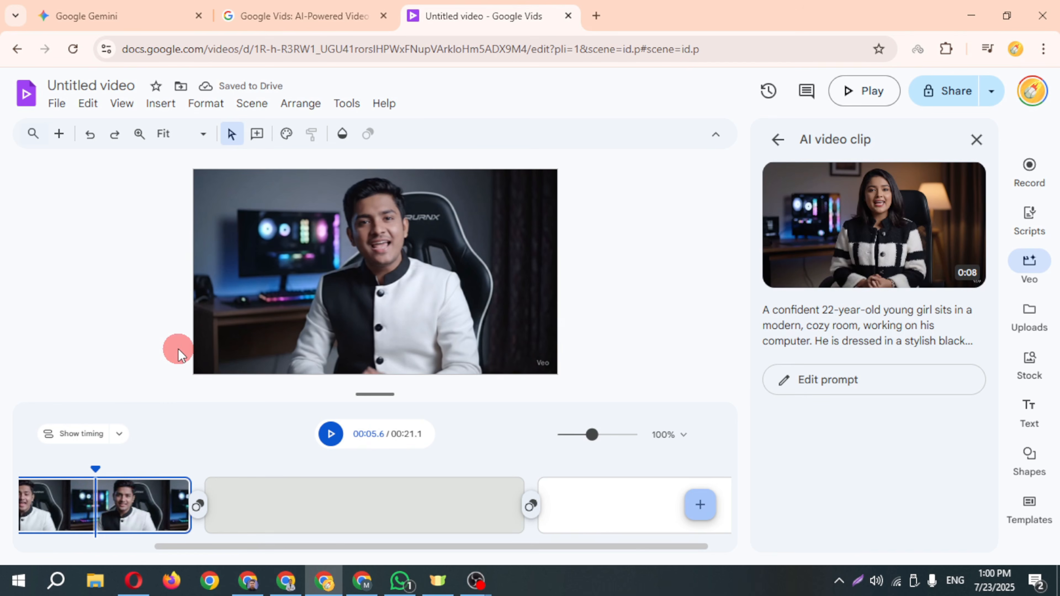
pyautogui.click(256, 494)
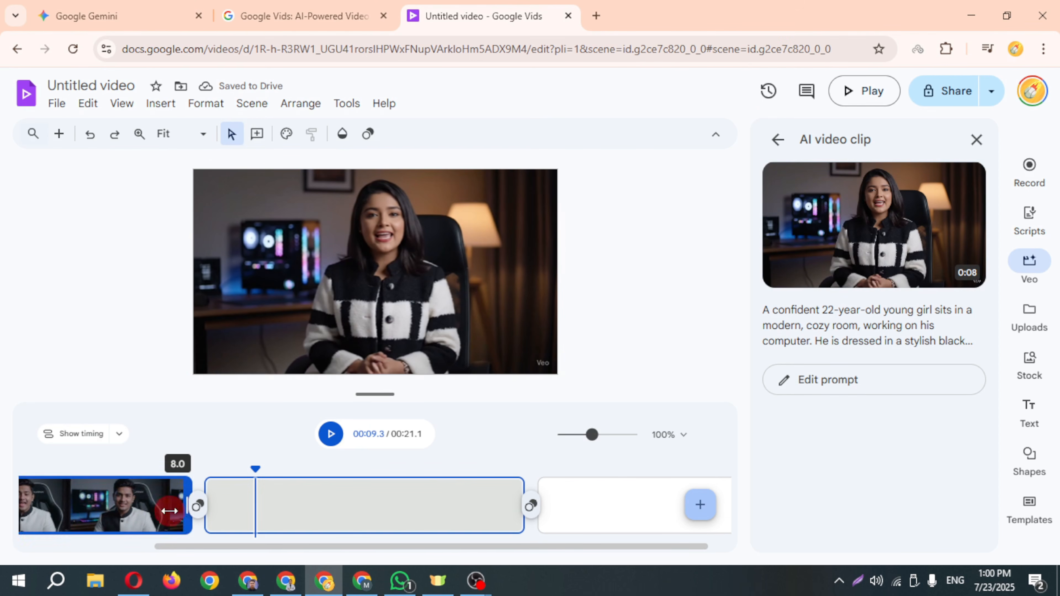
pyautogui.click(92, 515)
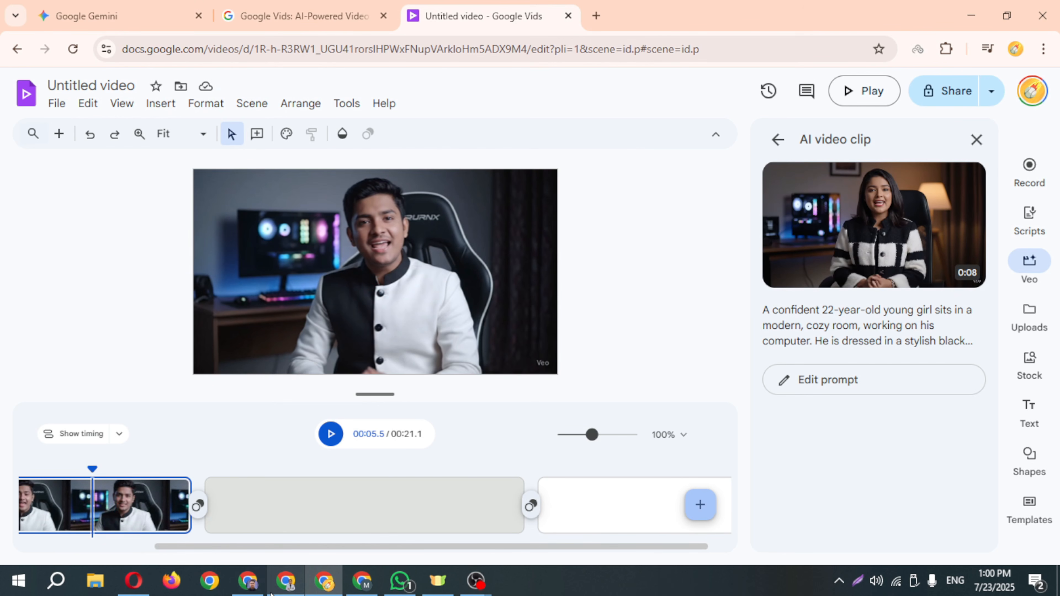
pyautogui.click(373, 527)
pyautogui.click(378, 522)
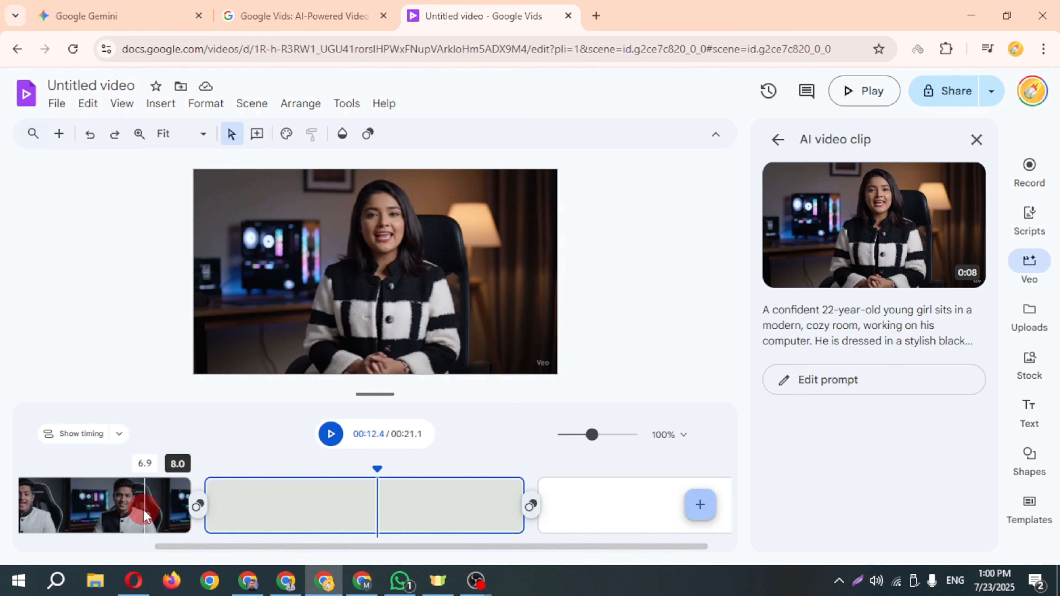
pyautogui.click(207, 514)
pyautogui.click(285, 518)
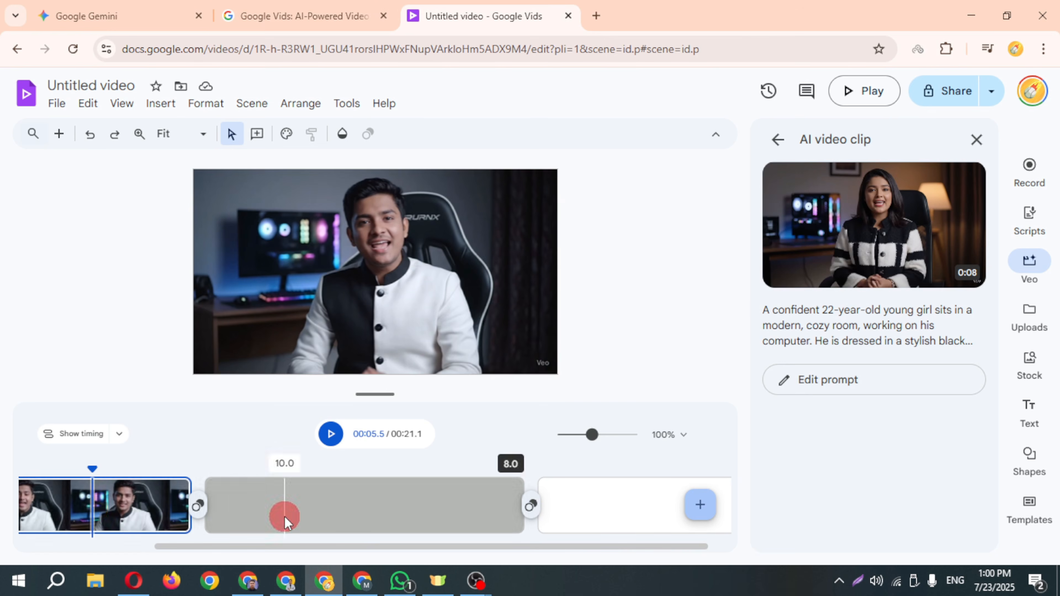
pyautogui.click(481, 505)
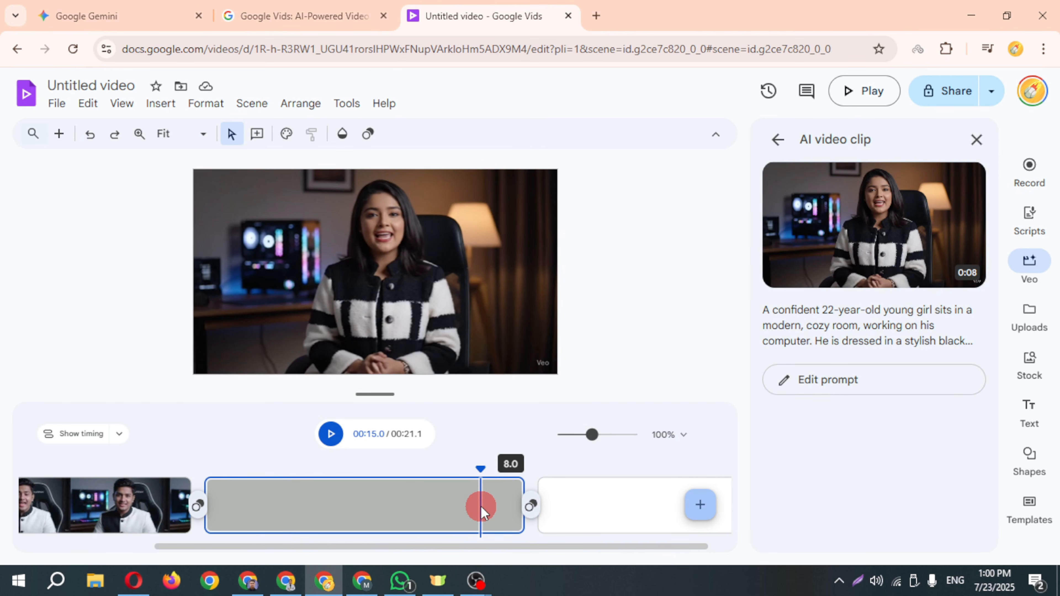
# Step: For the empty third scene, change the prompt's dialogue to "ফ্রিল্যান্সিং শিখতে এখনি ড্রিমার আইটি স্কুলের ফ্রি কোর্স ইনরোল করুন।" and generate the Veo 3 clip
pyautogui.click(632, 511)
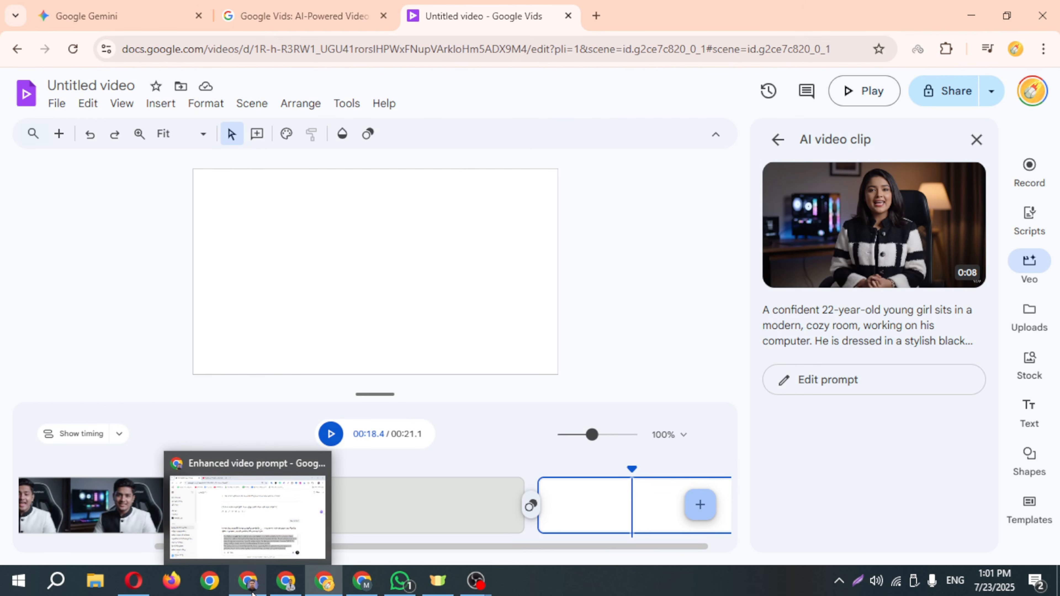
pyautogui.click(849, 379)
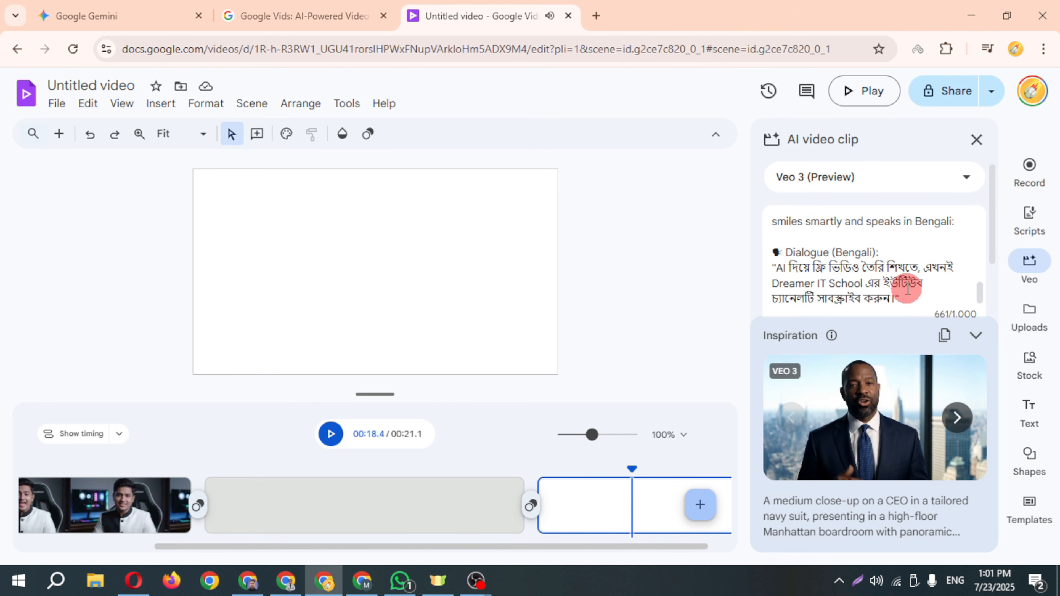
pyautogui.scroll(3, 901, 250)
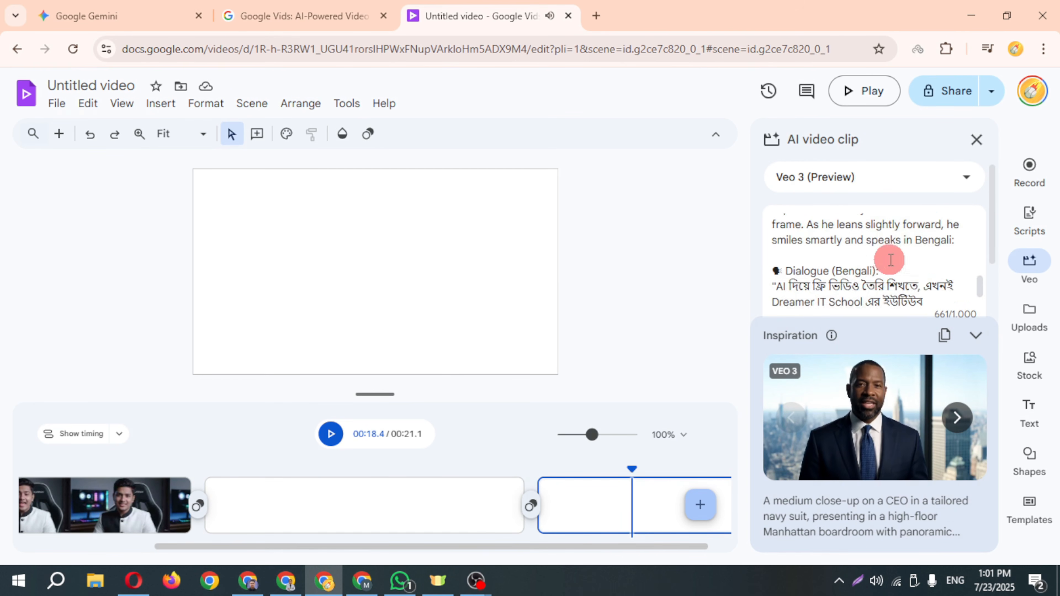
pyautogui.scroll(-2, 902, 239)
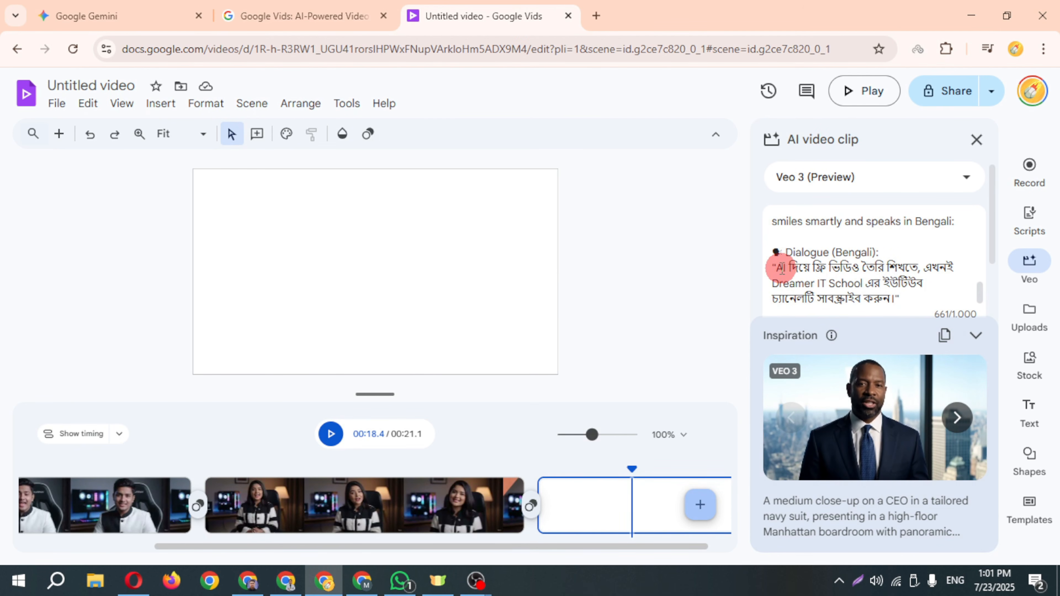
pyautogui.moveTo(899, 297); pyautogui.dragTo(773, 268)
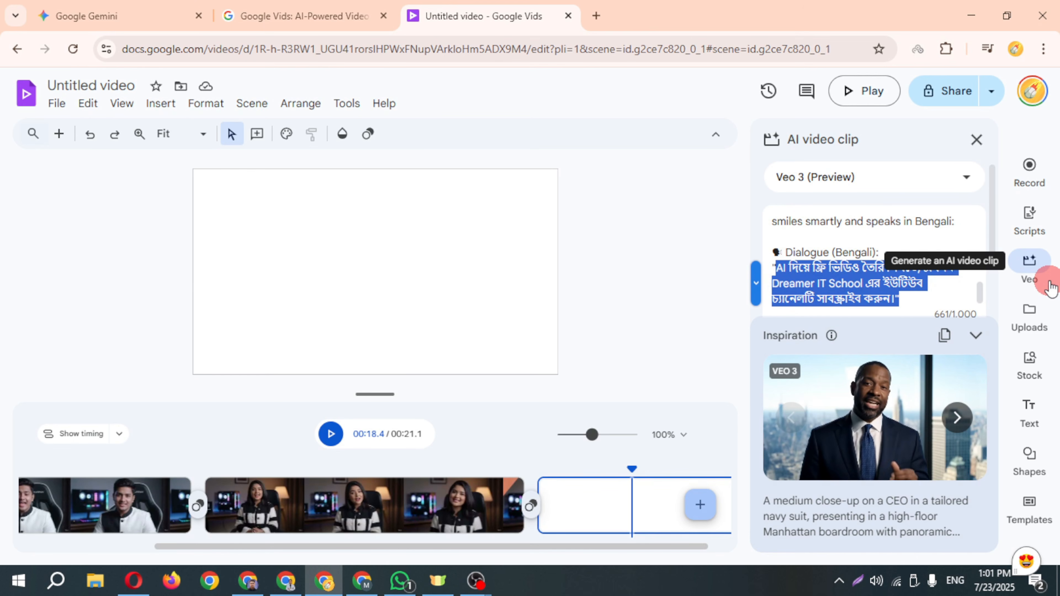
pyautogui.press('BackSpace')
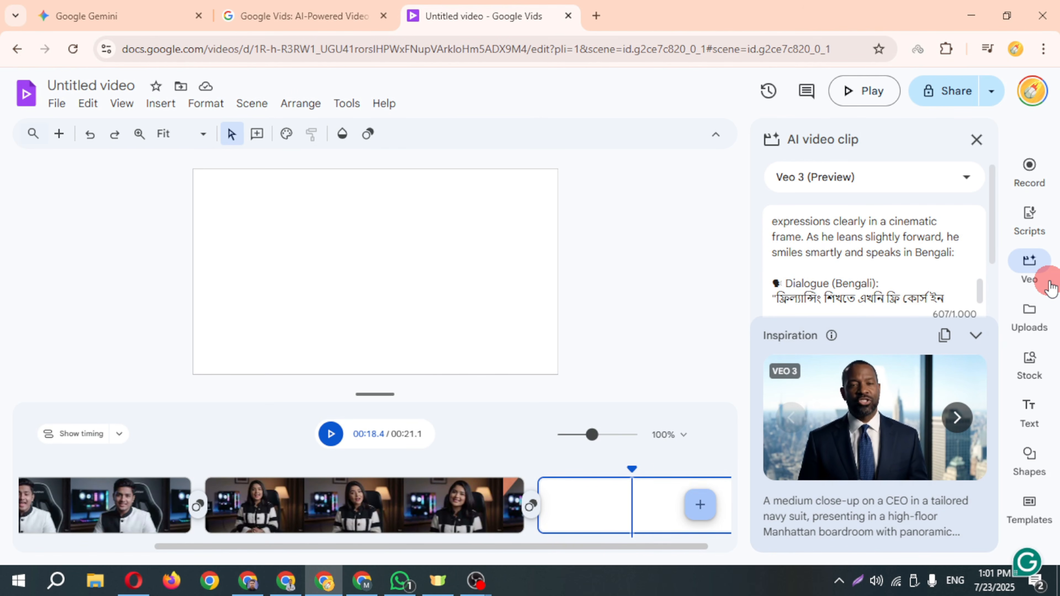
pyautogui.write('ল করুন।')
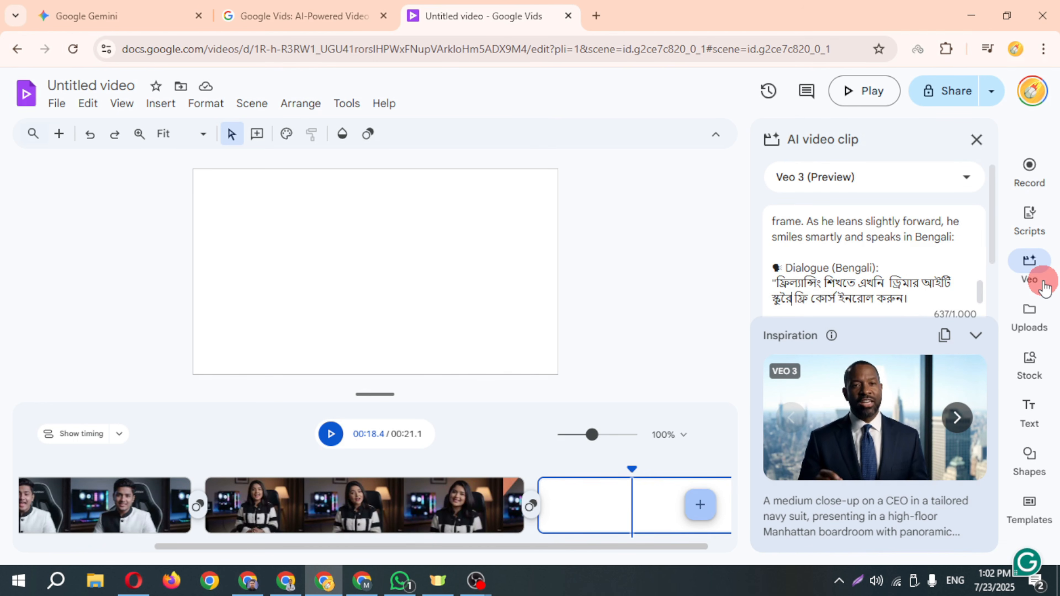
pyautogui.write('লের')
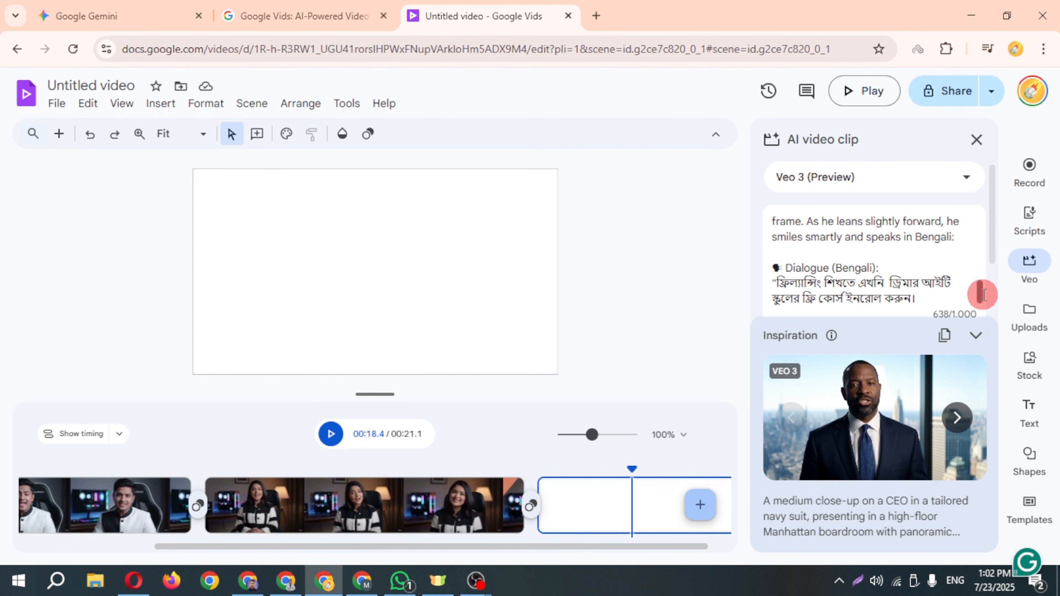
pyautogui.scroll(-2, 939, 272)
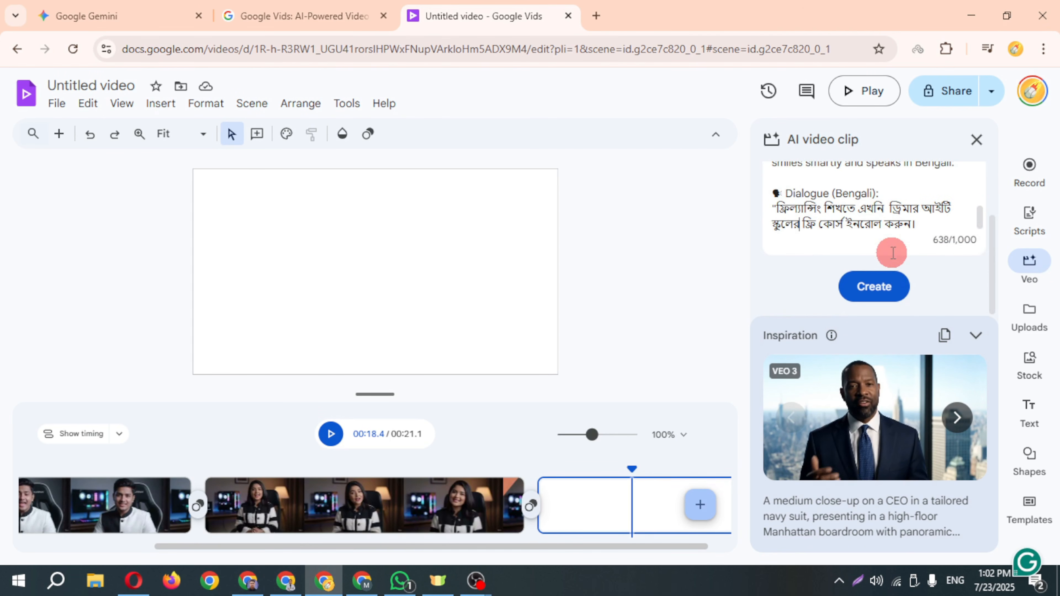
pyautogui.click(884, 292)
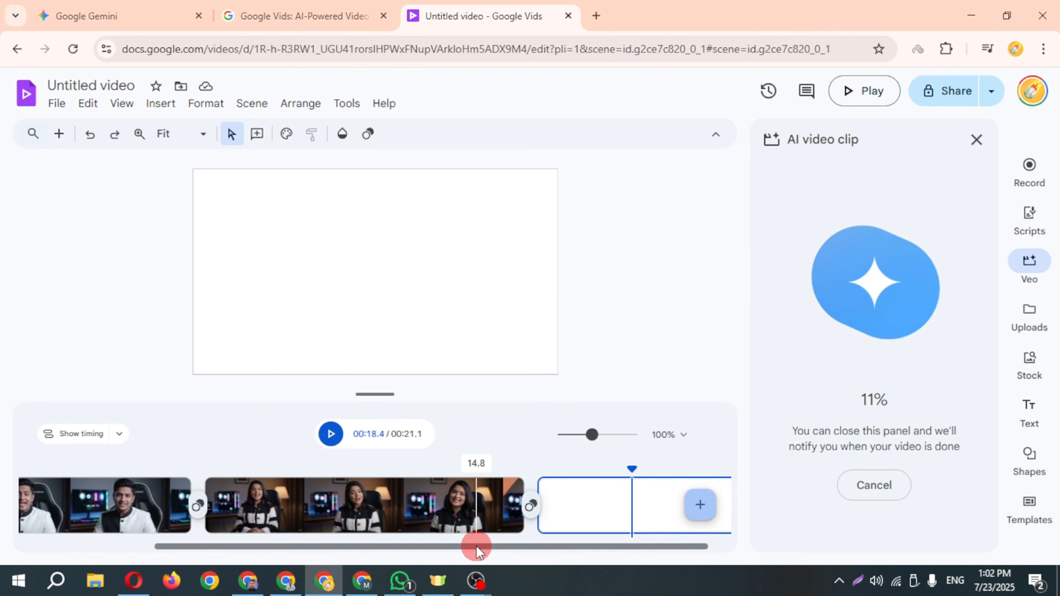
# Step: Extend the empty third scene on the timeline to about 8 seconds
pyautogui.moveTo(476, 547); pyautogui.dragTo(661, 549)
pyautogui.click(639, 526)
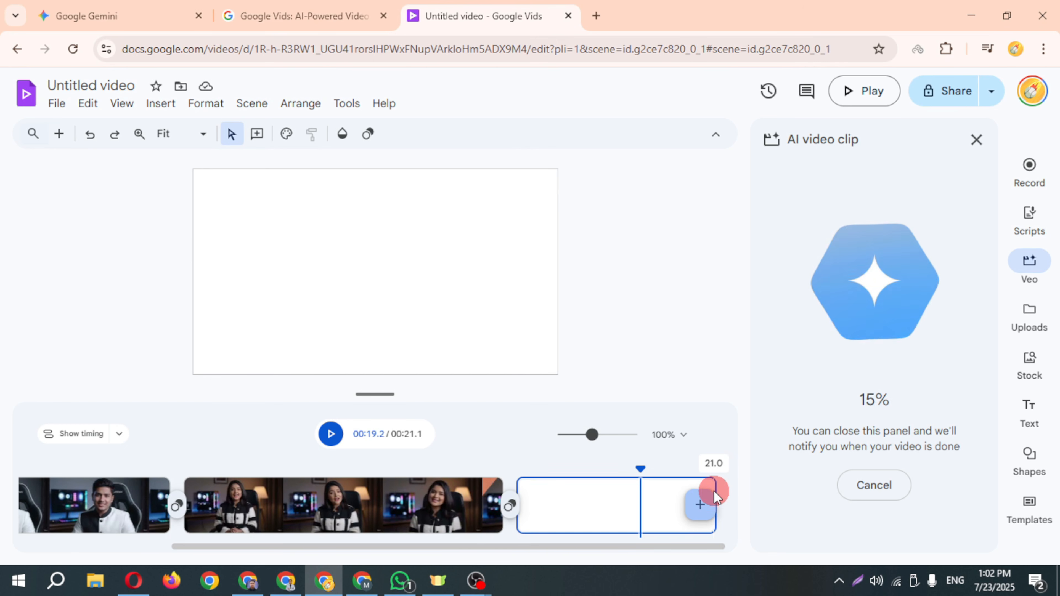
pyautogui.moveTo(711, 491); pyautogui.dragTo(694, 536)
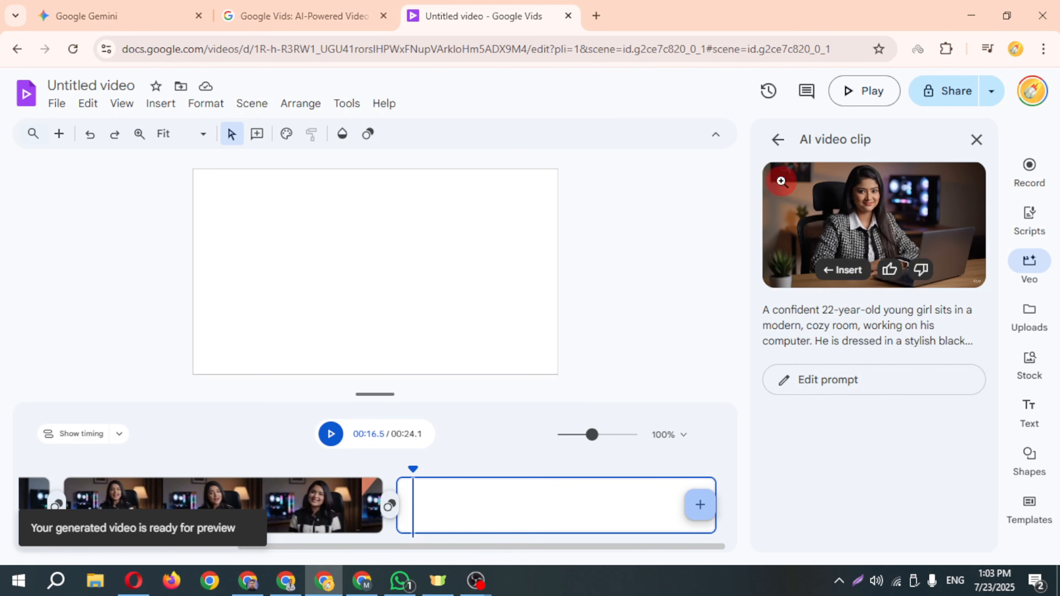
# Step: Preview the newly generated clip of the girl at her laptop and insert it into the third scene
pyautogui.click(870, 209)
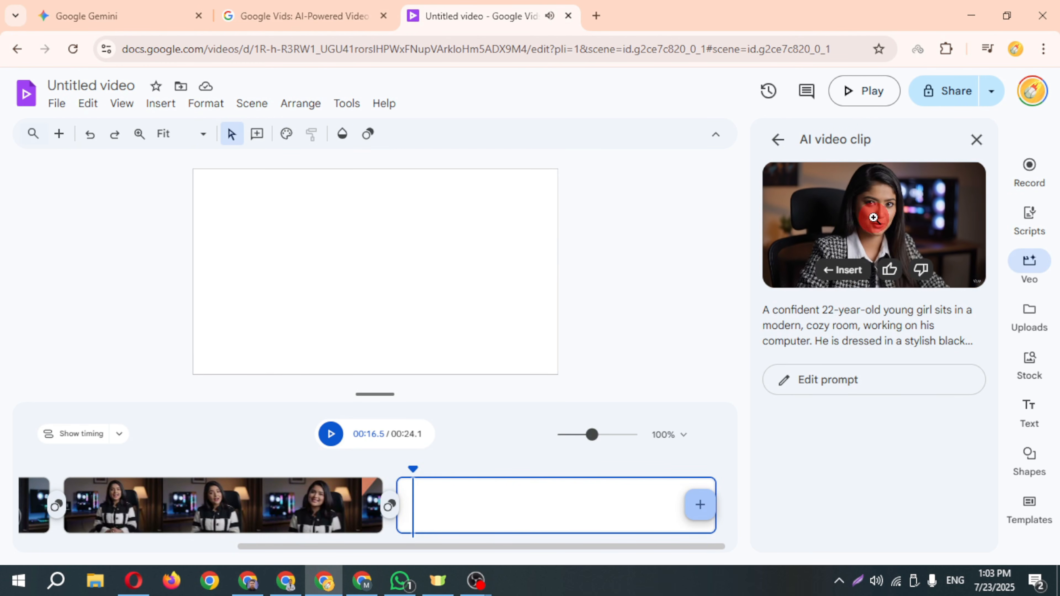
pyautogui.click(843, 273)
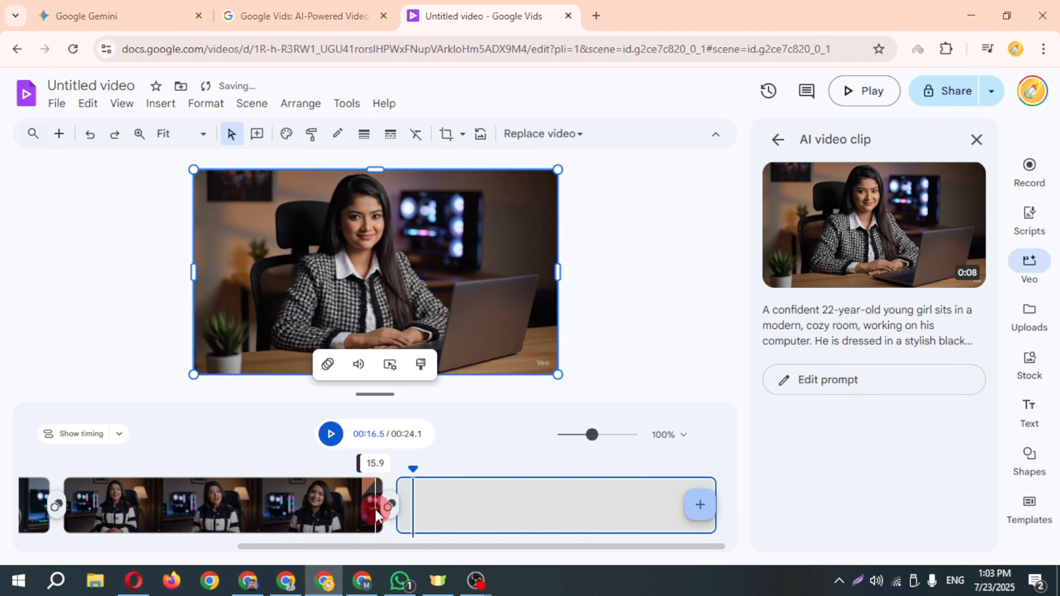
pyautogui.click(390, 505)
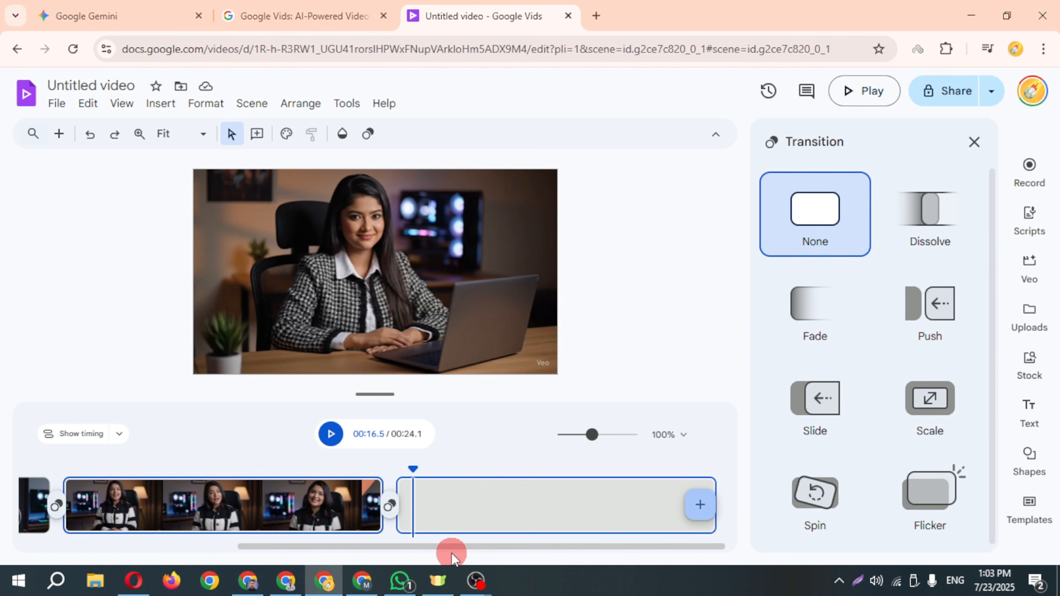
pyautogui.moveTo(425, 547); pyautogui.dragTo(82, 587)
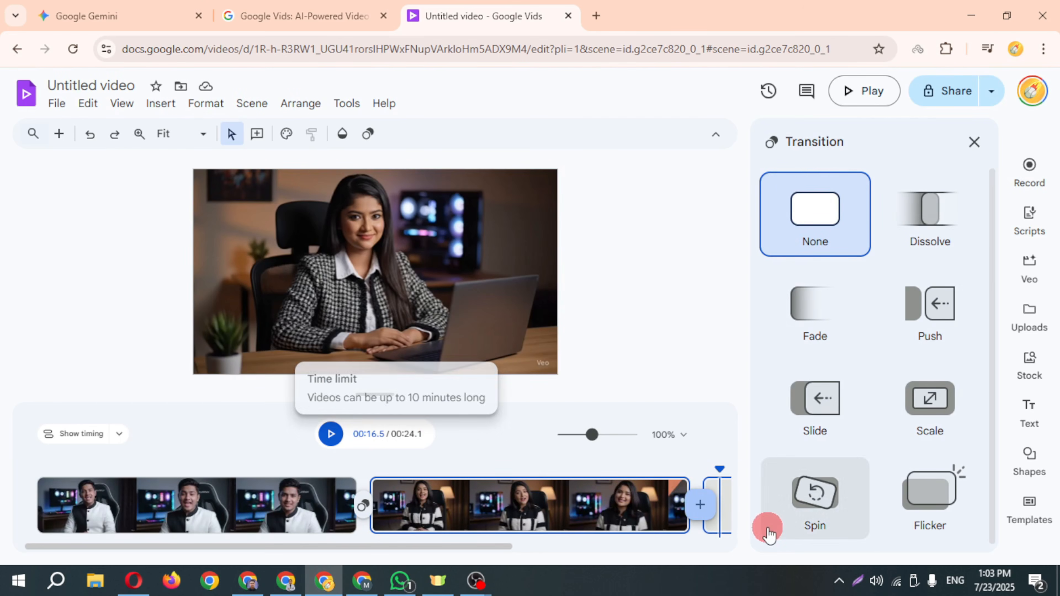
pyautogui.click(858, 580)
pyautogui.click(882, 485)
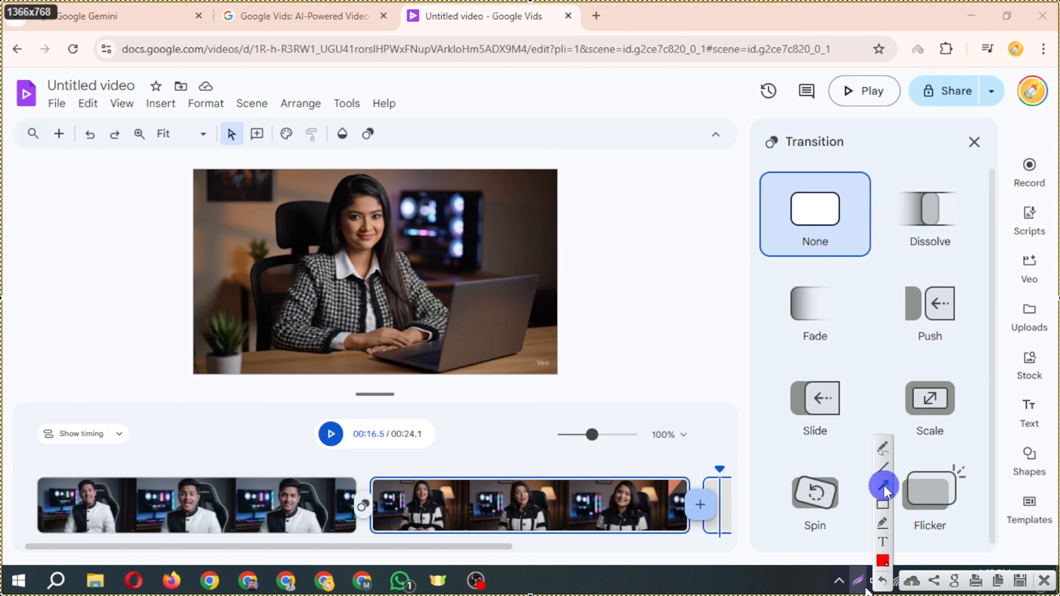
pyautogui.moveTo(172, 441); pyautogui.dragTo(58, 108)
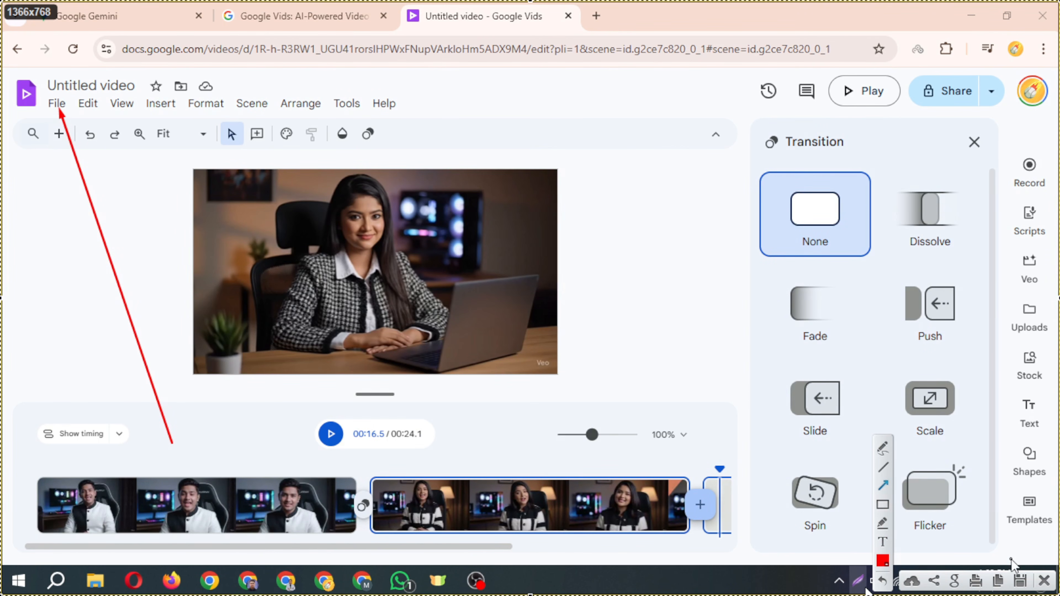
pyautogui.click(1042, 581)
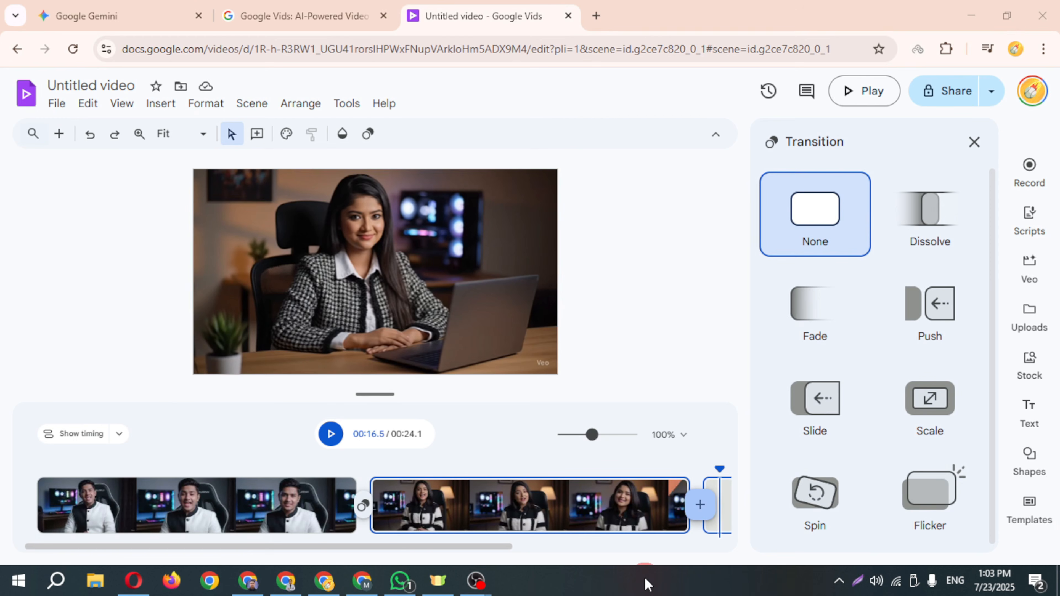
# Step: Select all the scenes and download the assembled video as an MP4
pyautogui.click(276, 521)
pyautogui.click(273, 522)
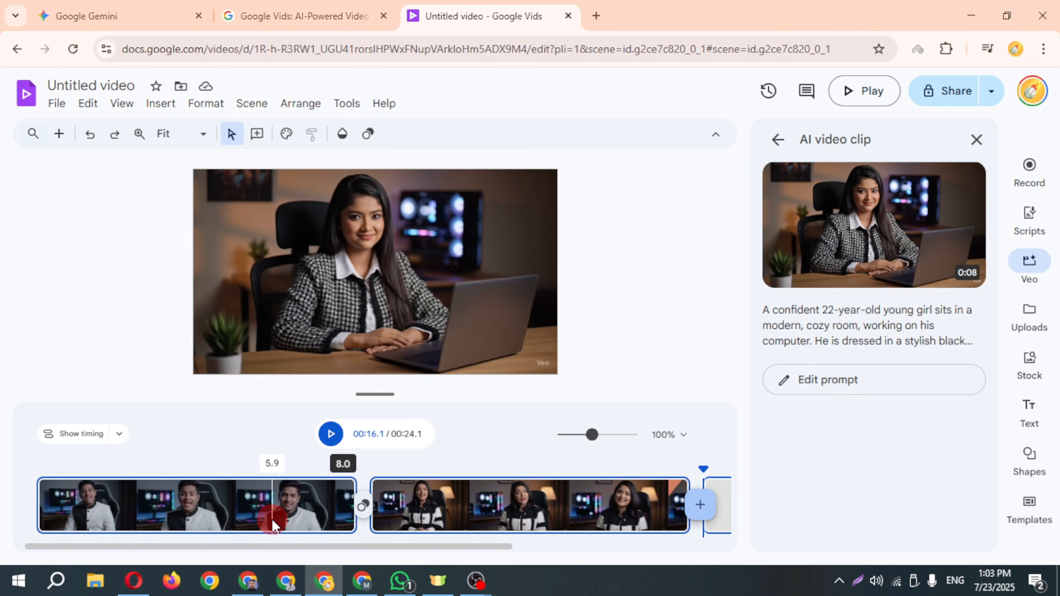
pyautogui.rightClick(273, 525)
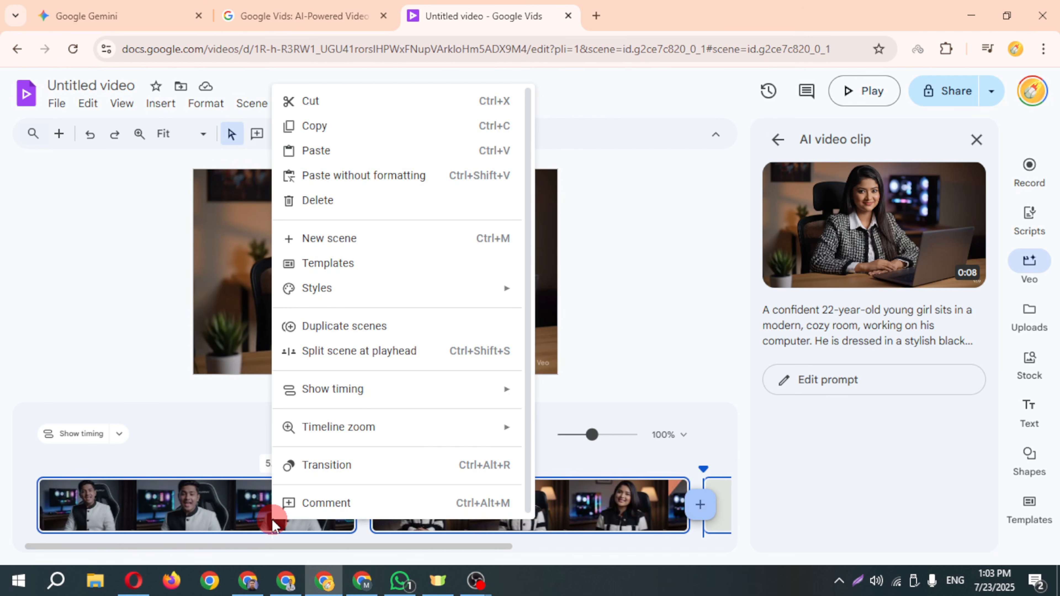
pyautogui.click(48, 103)
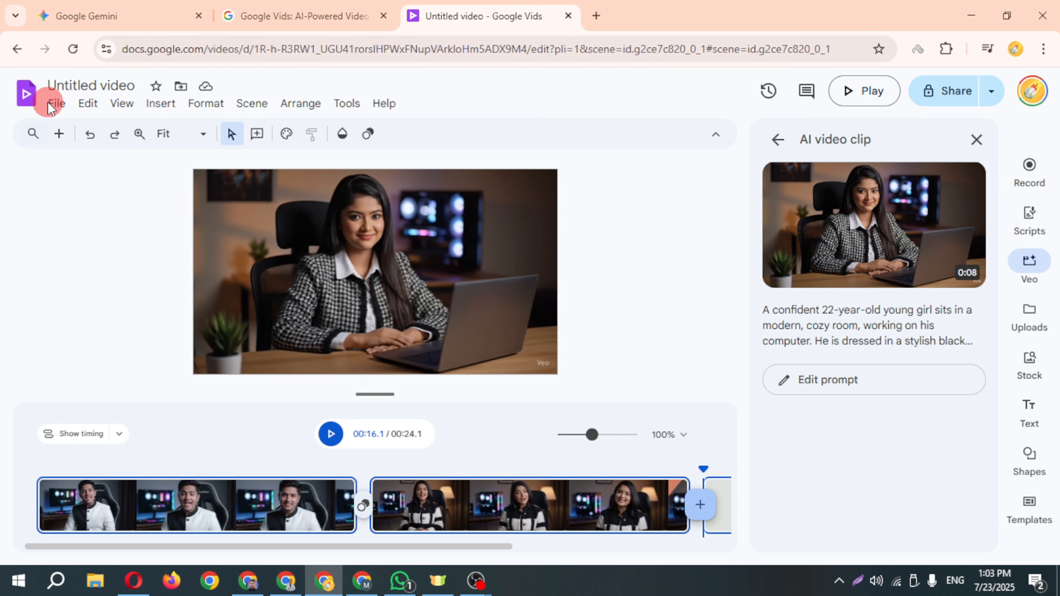
pyautogui.click(121, 270)
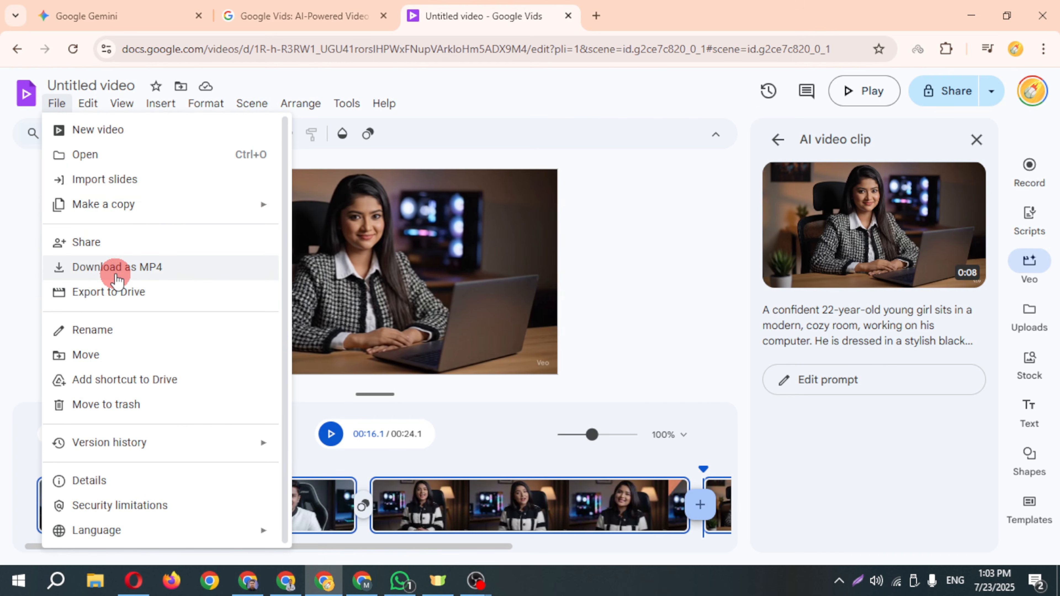
pyautogui.click(117, 275)
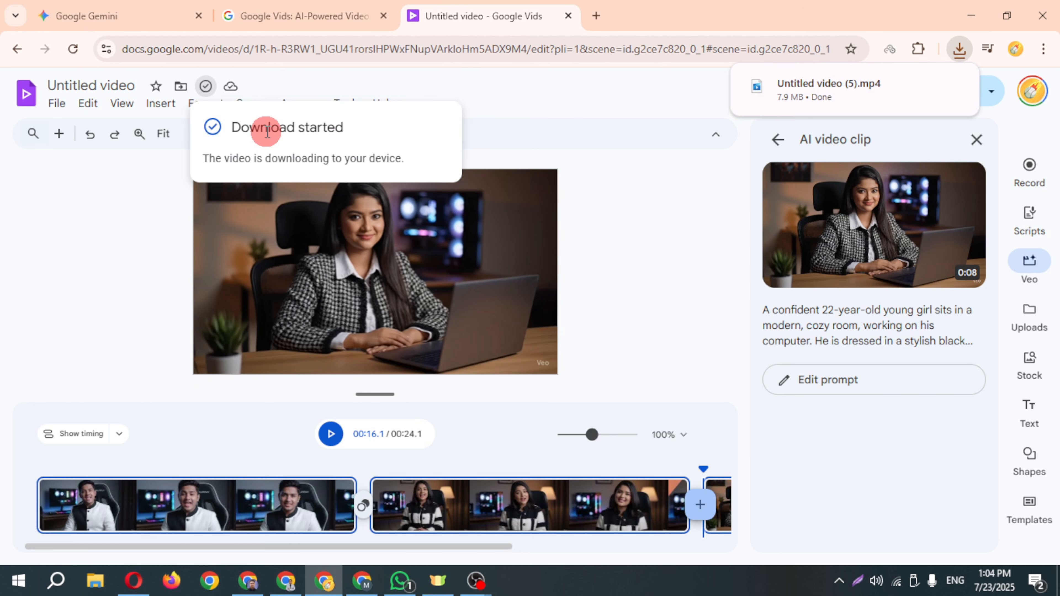
# Step: Watch the downloaded MP4 in the video player, close it, and return to the start of the first scene
pyautogui.click(804, 87)
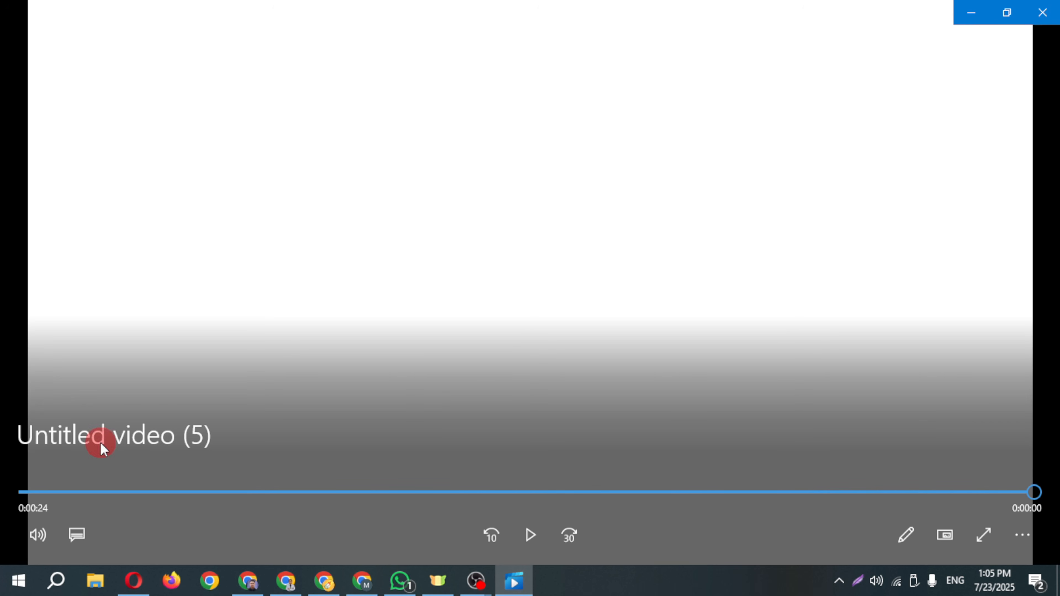
pyautogui.click(1042, 13)
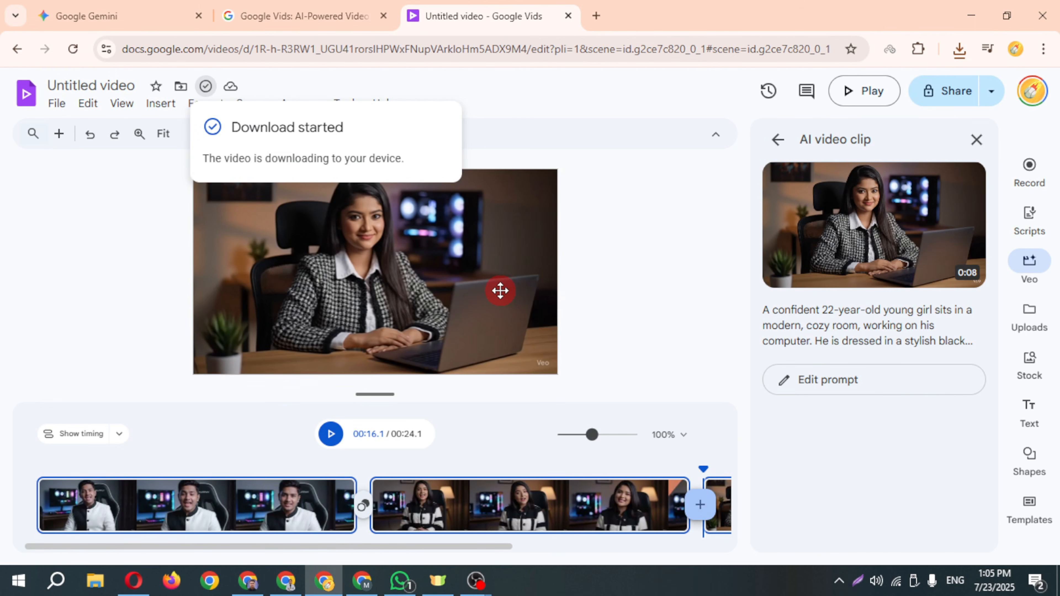
pyautogui.click(73, 518)
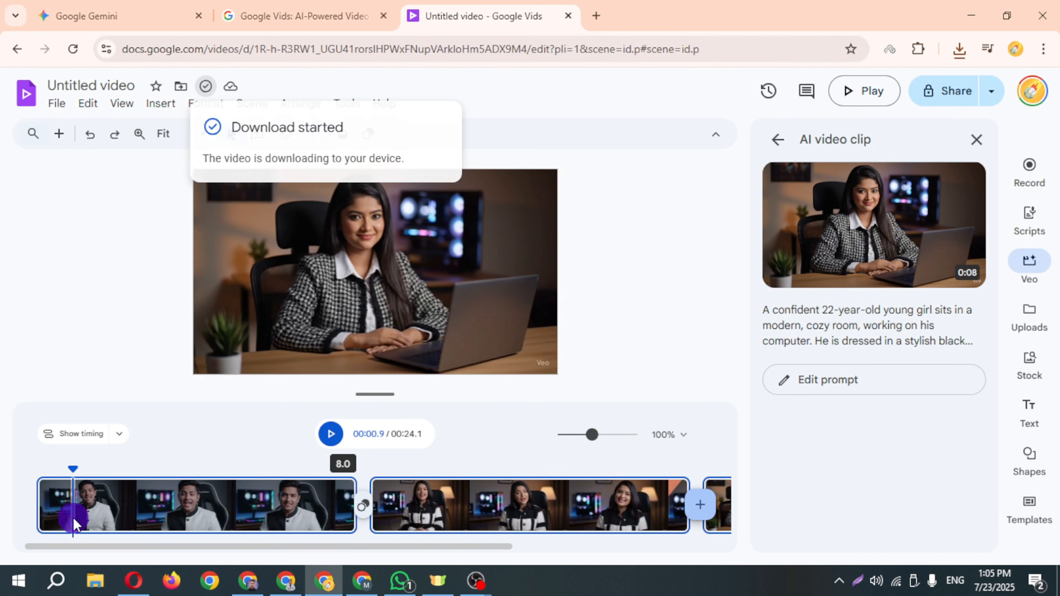